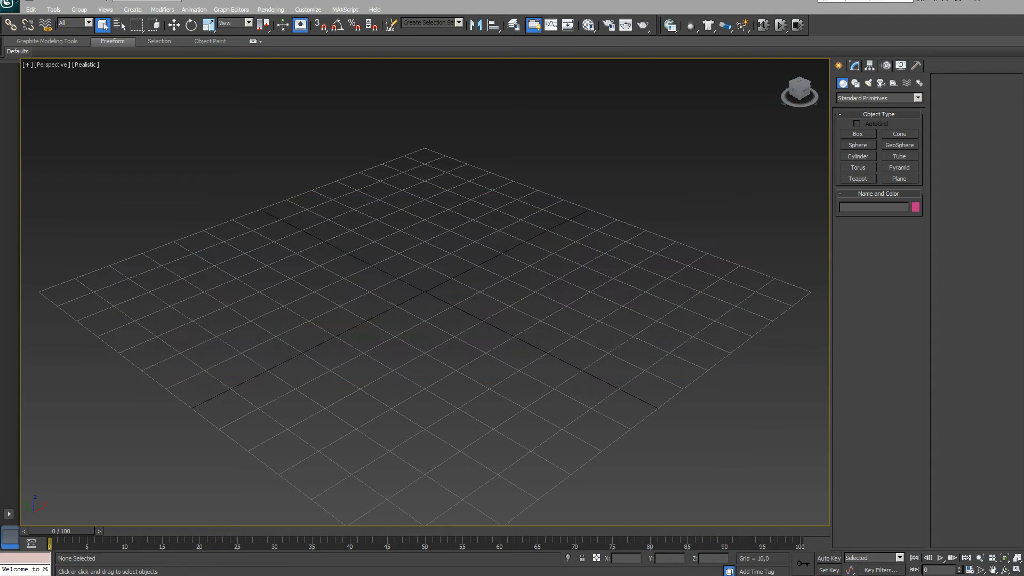
Step: Create a plane about 144 by 141 units covering the grid, with 20 length segments and a higher number of width segments
{"action": "left_click", "coordinate": [900, 178]}
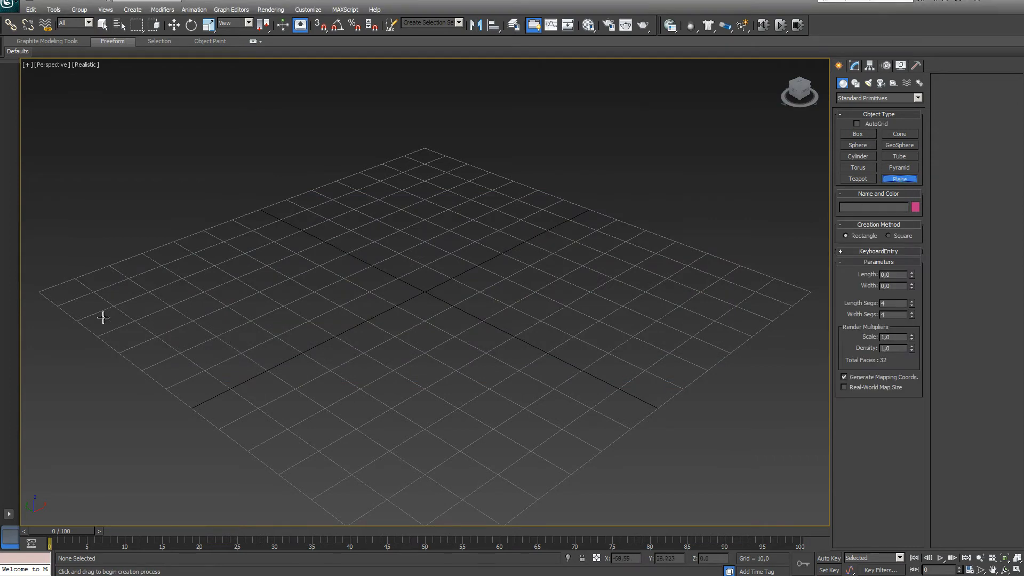
{"action": "left_click_drag", "start_coordinate": [34, 286], "coordinate": [812, 289]}
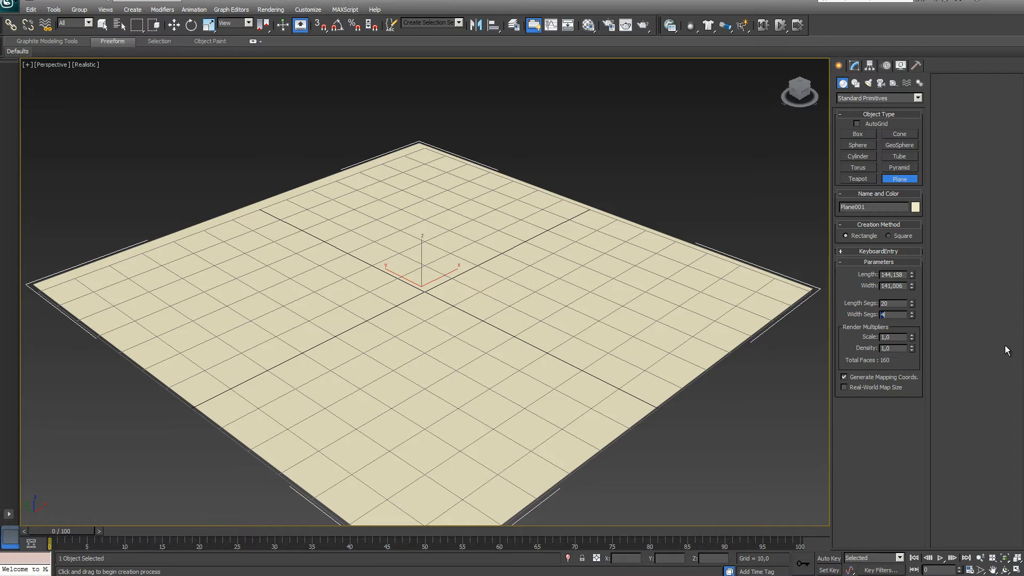
{"action": "key", "text": "Return"}
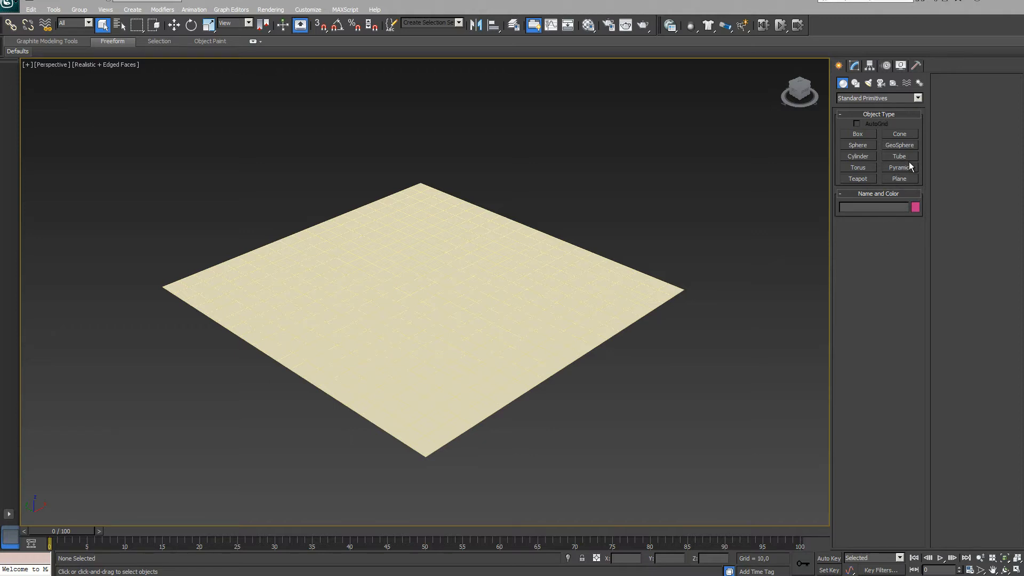
Step: Create a Ripple space warp beyond the plane's far-left edge, amplitudes about 2.3 and wave length about 25.4, and bind it to the plane
{"action": "left_click", "coordinate": [909, 81]}
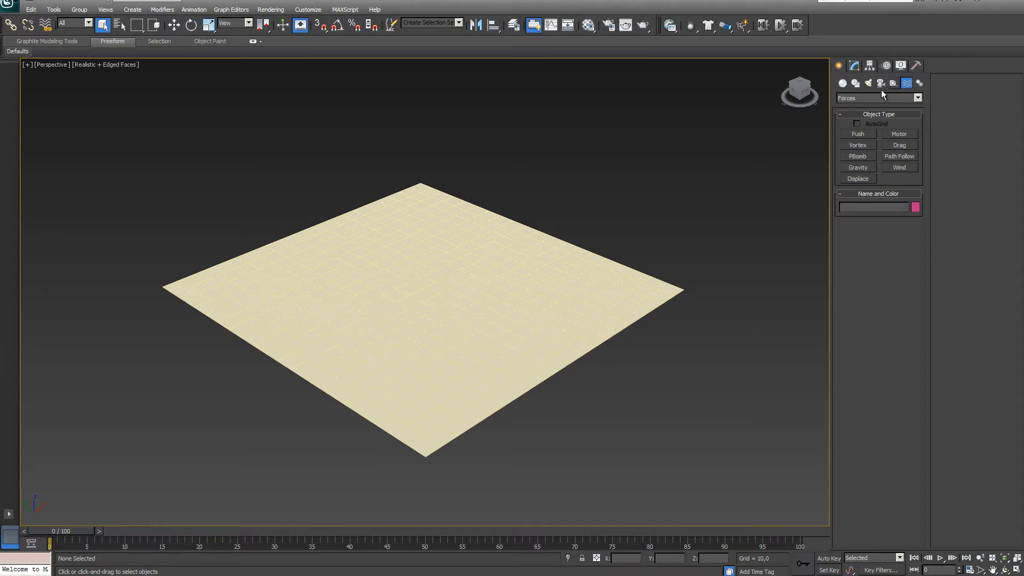
{"action": "left_click", "coordinate": [918, 98]}
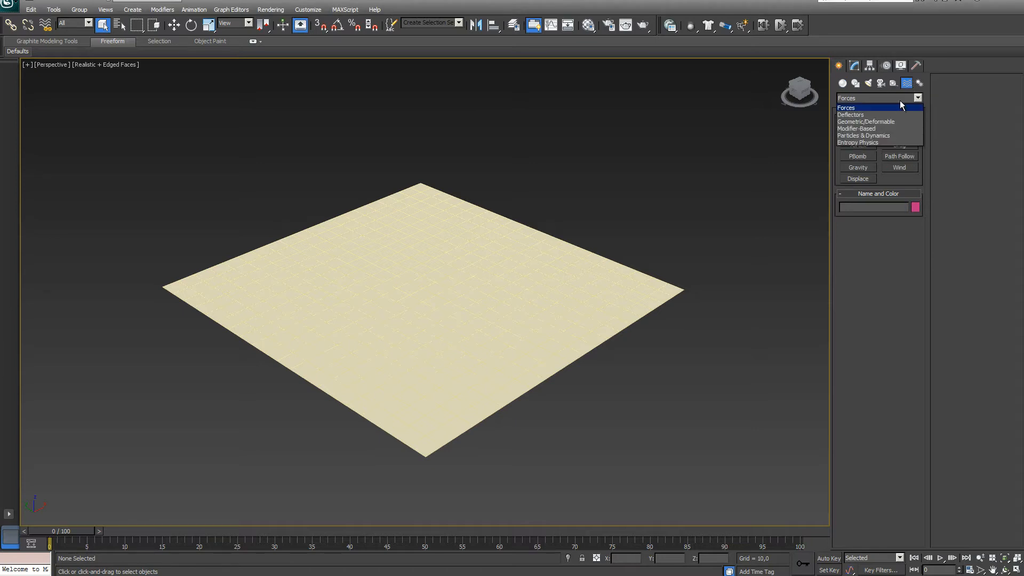
{"action": "left_click", "coordinate": [879, 123]}
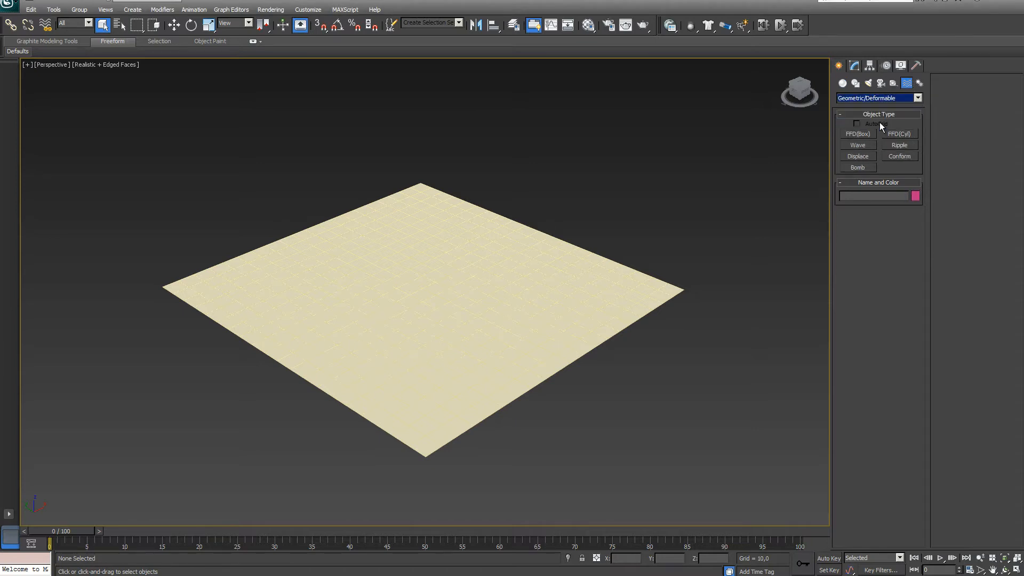
{"action": "left_click", "coordinate": [901, 144]}
{"action": "left_click_drag", "start_coordinate": [157, 177], "coordinate": [178, 229]}
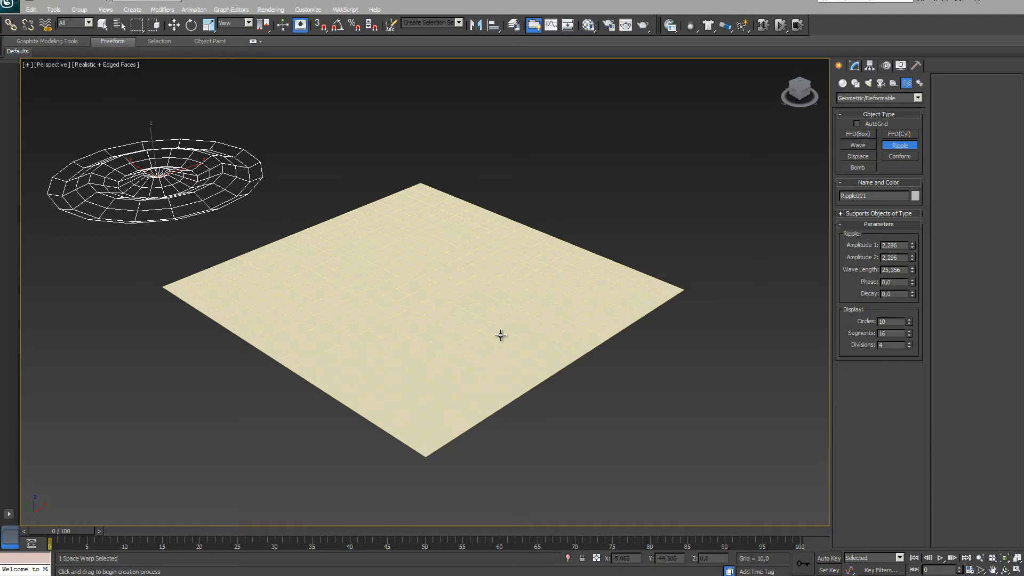
{"action": "left_click", "coordinate": [46, 24]}
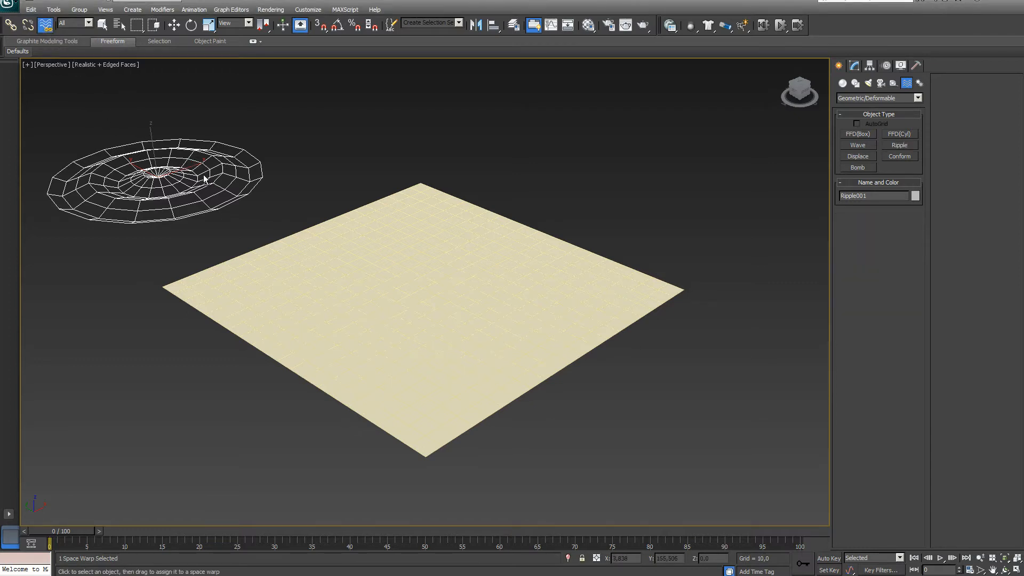
{"action": "left_click_drag", "start_coordinate": [203, 174], "coordinate": [398, 295]}
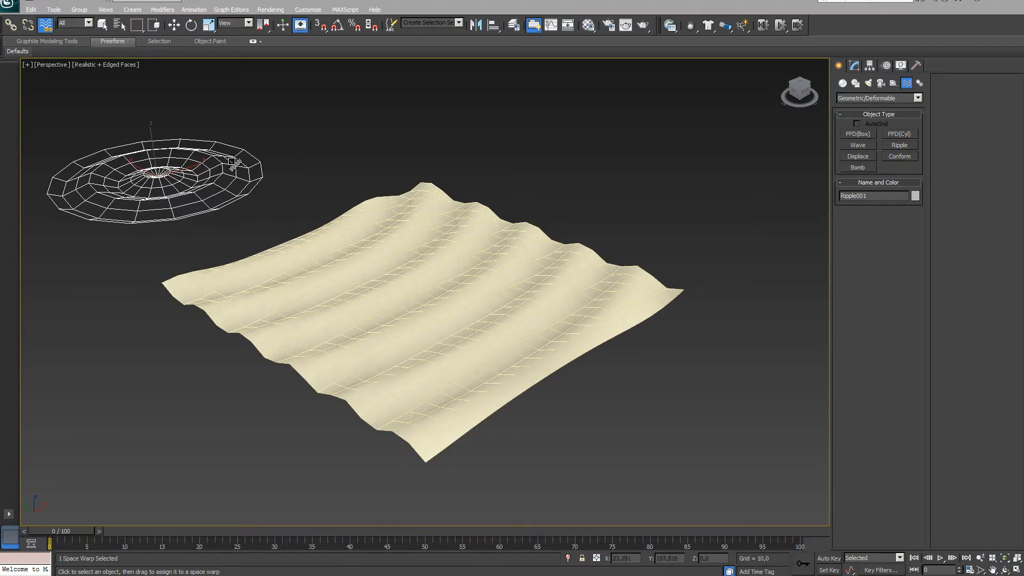
Step: Set the ripple's Amplitude 2 to 0.597 and its wave length to 24.596
{"action": "left_click", "coordinate": [103, 25]}
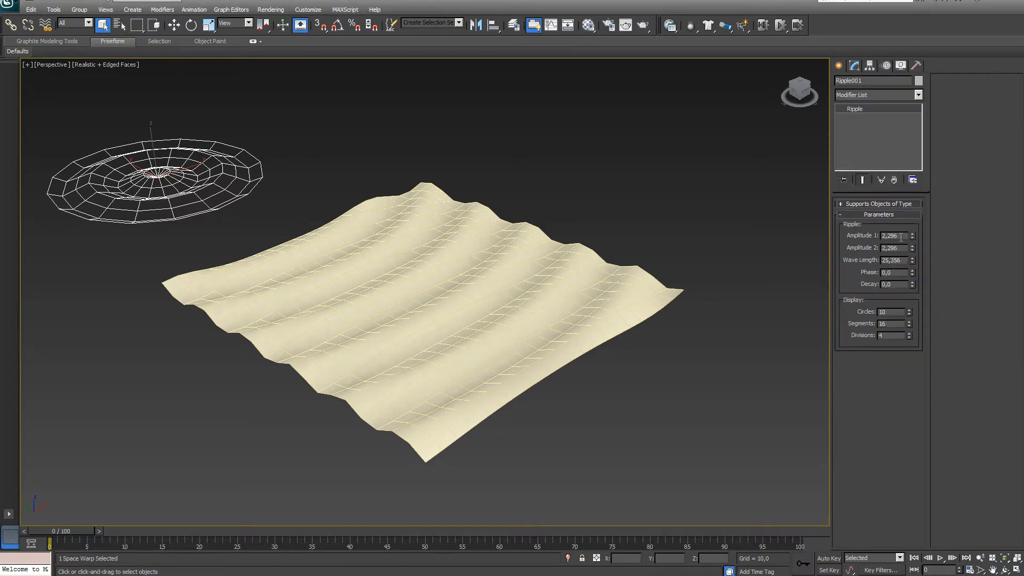
{"action": "left_click_drag", "start_coordinate": [913, 249], "coordinate": [913, 287]}
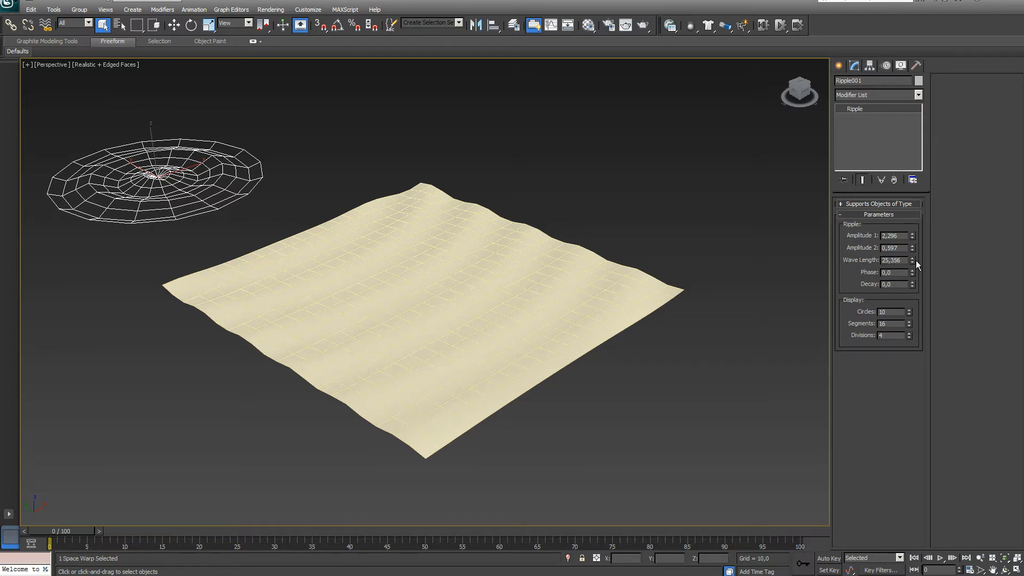
{"action": "left_click_drag", "start_coordinate": [912, 260], "coordinate": [912, 260]}
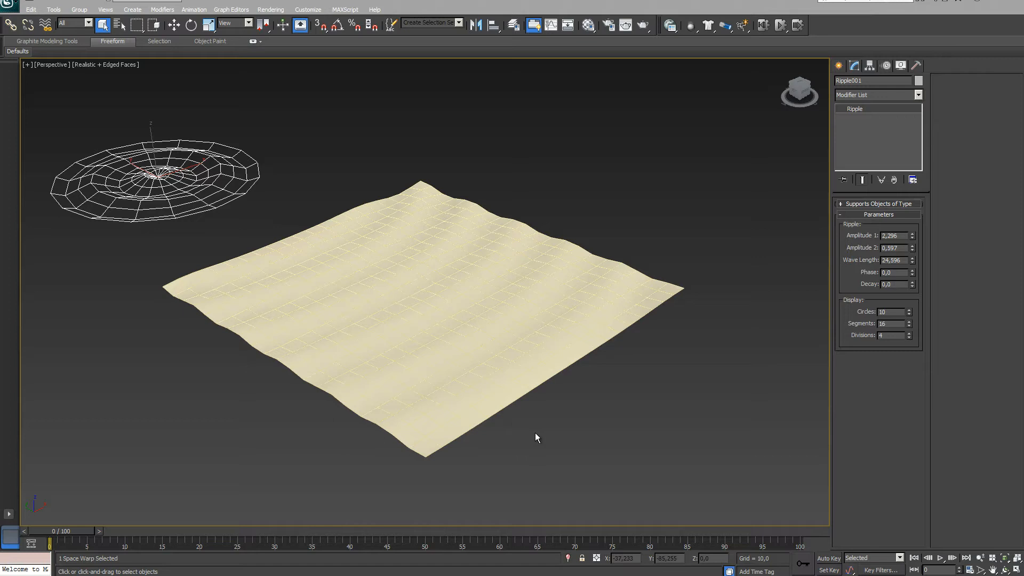
Step: Configure the animation time to the PAL frame rate with a length of 200 frames
{"action": "left_click", "coordinate": [969, 570]}
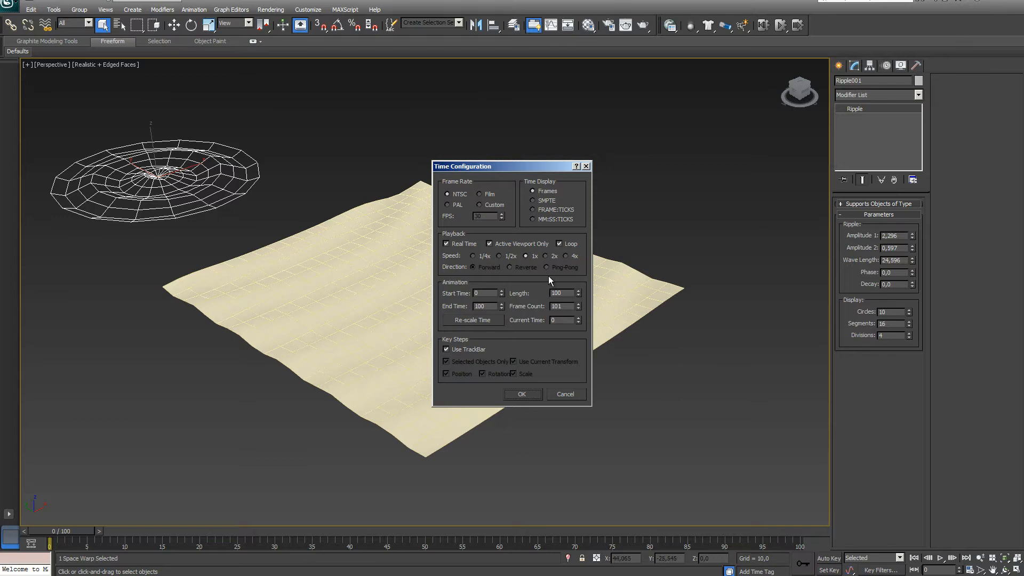
{"action": "left_click", "coordinate": [448, 204]}
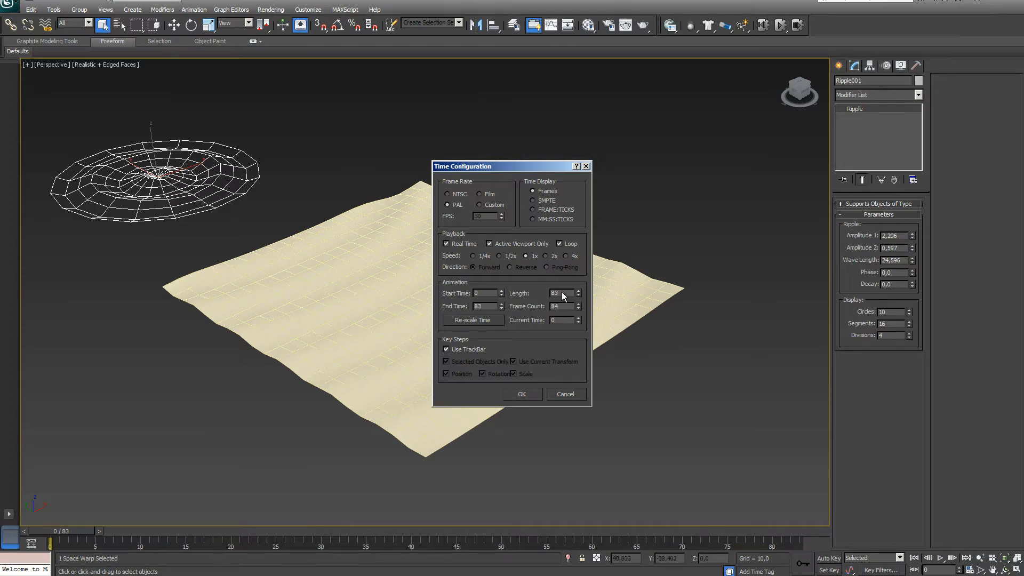
{"action": "type", "text": "200"}
{"action": "left_click", "coordinate": [522, 393]}
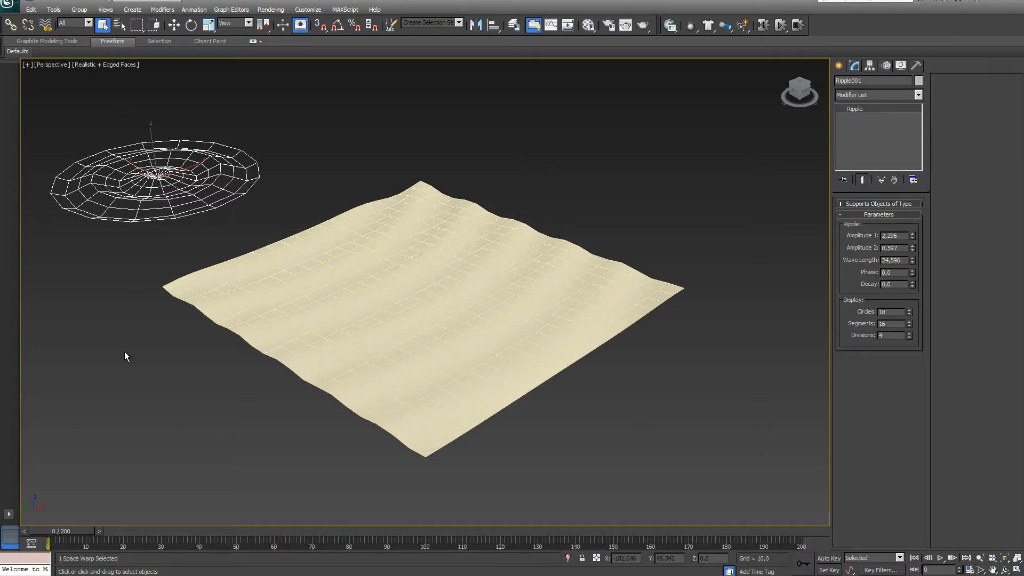
Step: Animate the ripple's phase by auto-keying a higher value at frame 50, and preview the motion
{"action": "left_click", "coordinate": [828, 558]}
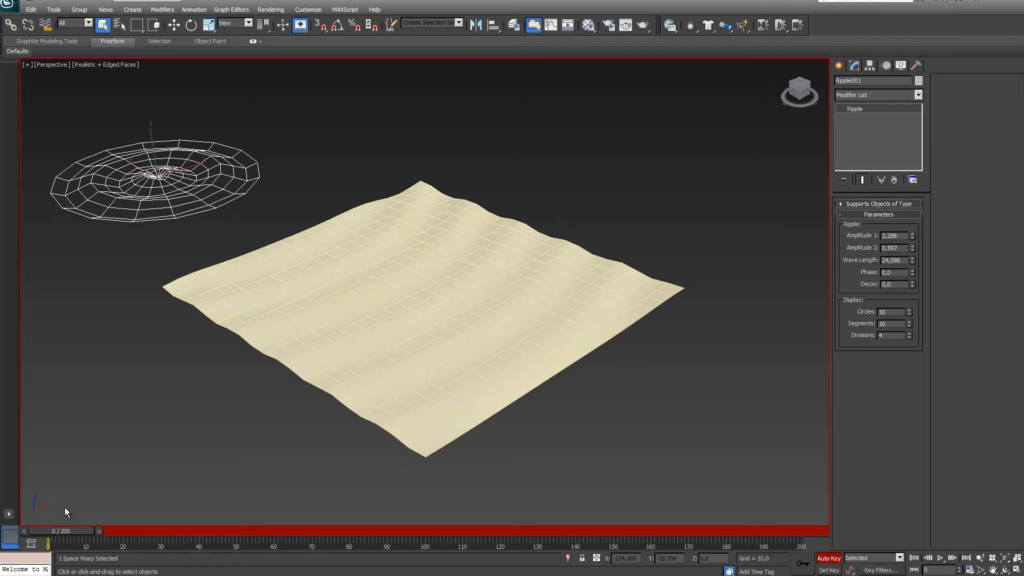
{"action": "left_click_drag", "start_coordinate": [68, 530], "coordinate": [252, 533]}
{"action": "key", "text": "q"}
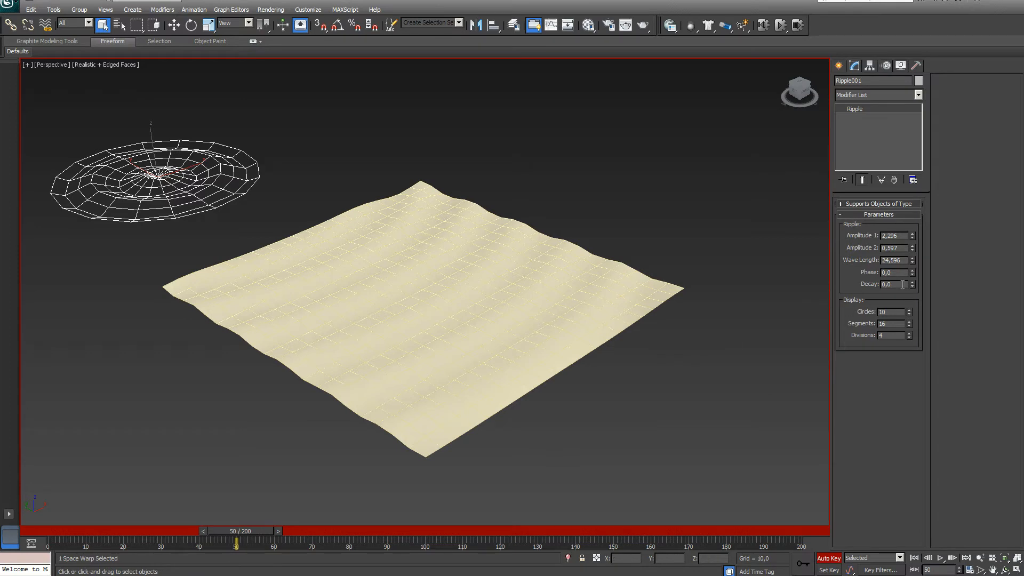
{"action": "left_click_drag", "start_coordinate": [913, 275], "coordinate": [914, 269]}
{"action": "left_click_drag", "start_coordinate": [257, 533], "coordinate": [84, 526]}
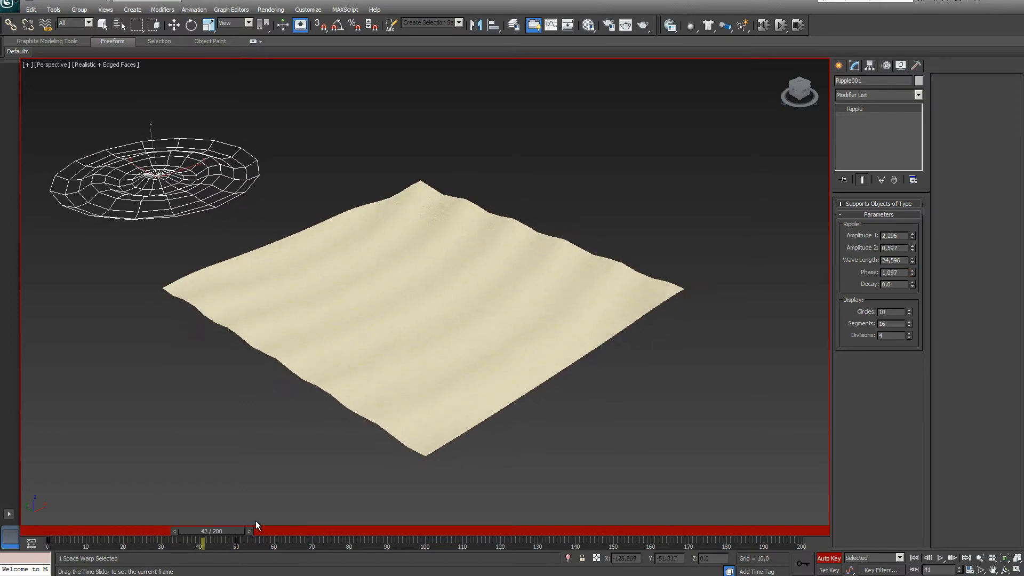
{"action": "left_click", "coordinate": [939, 558]}
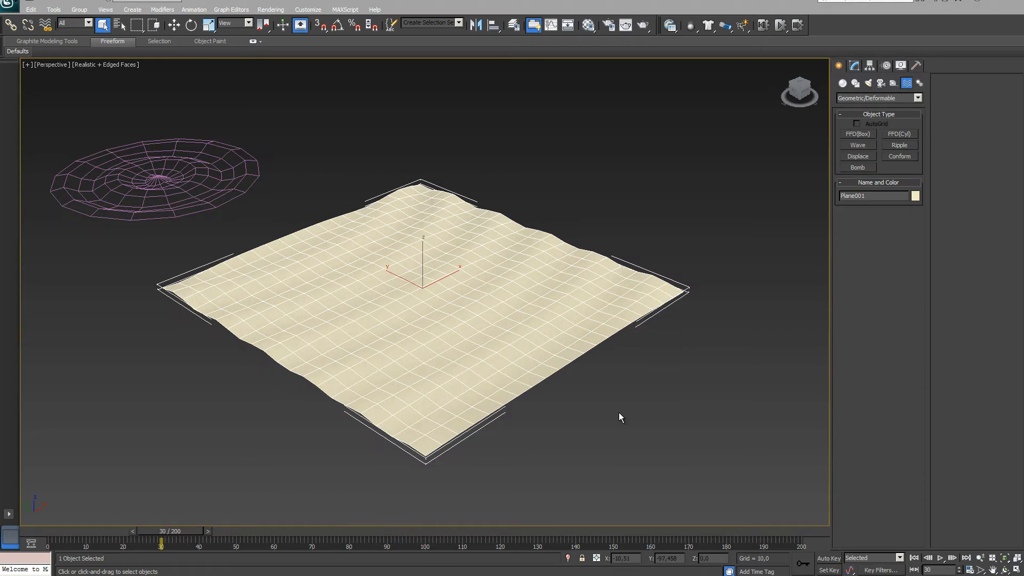
Step: Create a second, smaller Ripple space warp behind the plane, amplitudes about 3.9 and wave length about 10.1, and bind it to the plane
{"action": "left_click", "coordinate": [899, 145]}
{"action": "left_click_drag", "start_coordinate": [316, 121], "coordinate": [325, 138]}
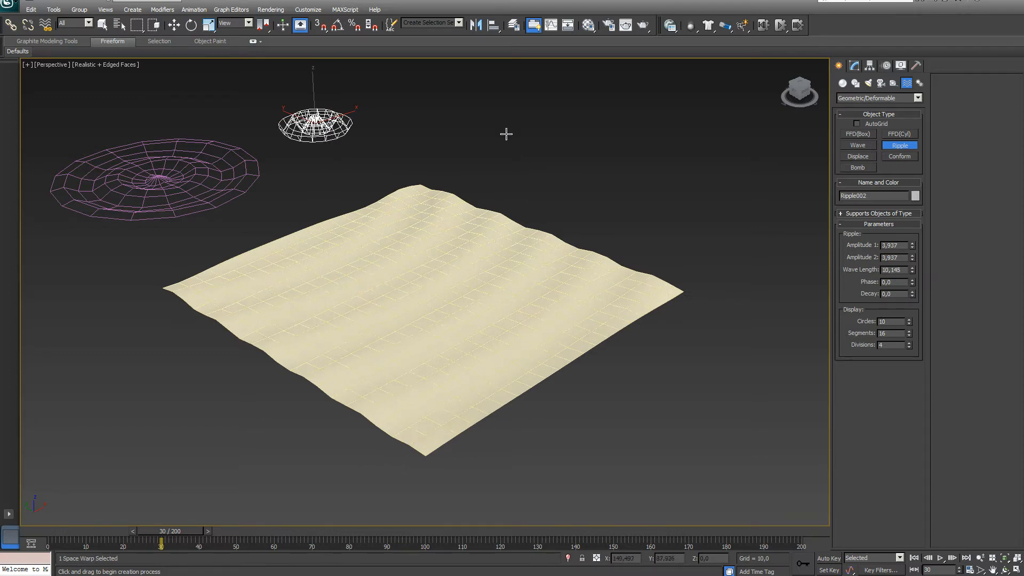
{"action": "left_click", "coordinate": [46, 25]}
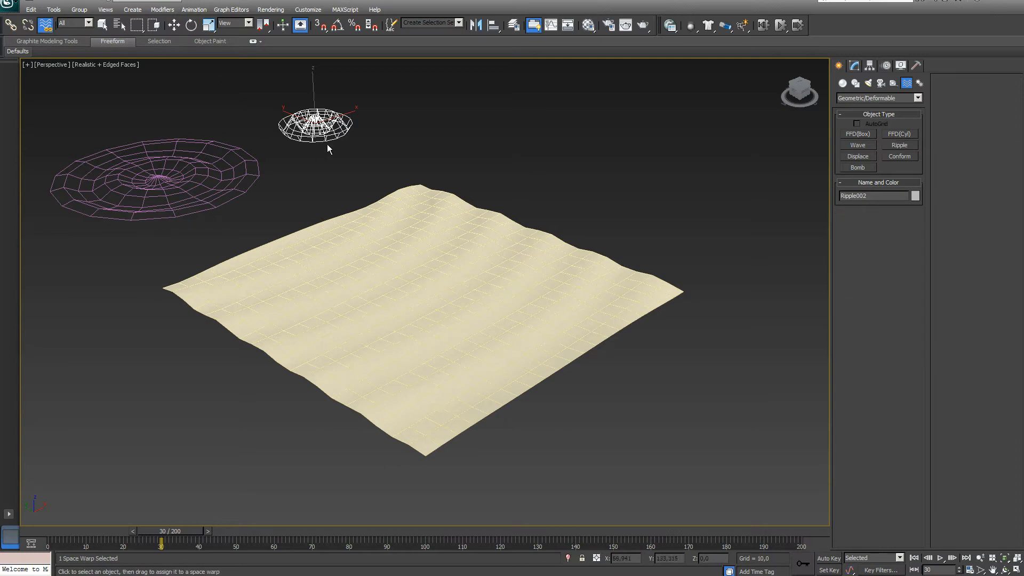
{"action": "left_click_drag", "start_coordinate": [322, 136], "coordinate": [403, 254]}
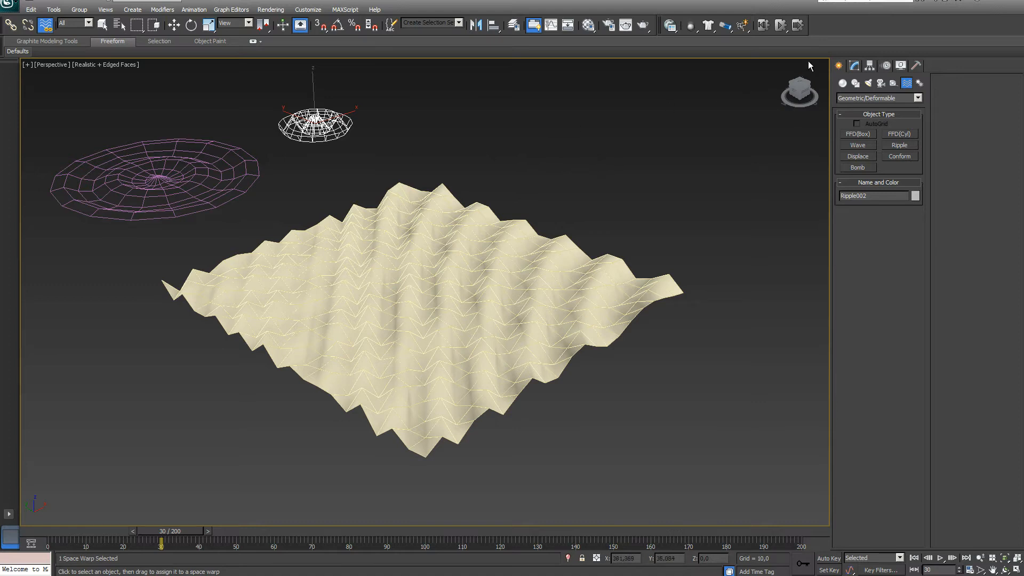
Step: Set the second ripple's Amplitude 1 to 1.024, Amplitude 2 to 1.378 and wave length to 9.029, and return to frame 0
{"action": "left_click", "coordinate": [855, 65]}
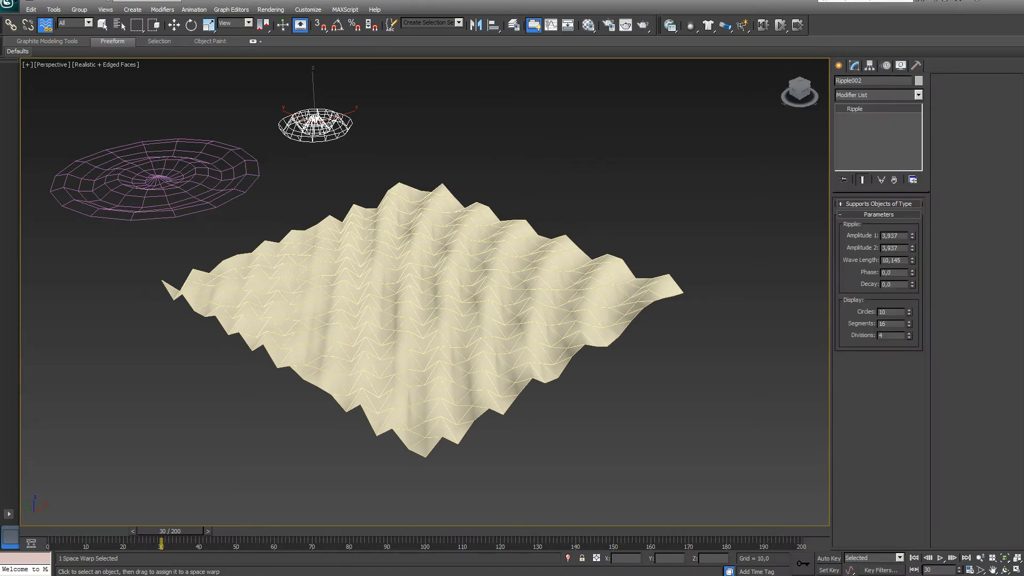
{"action": "key", "text": "Home"}
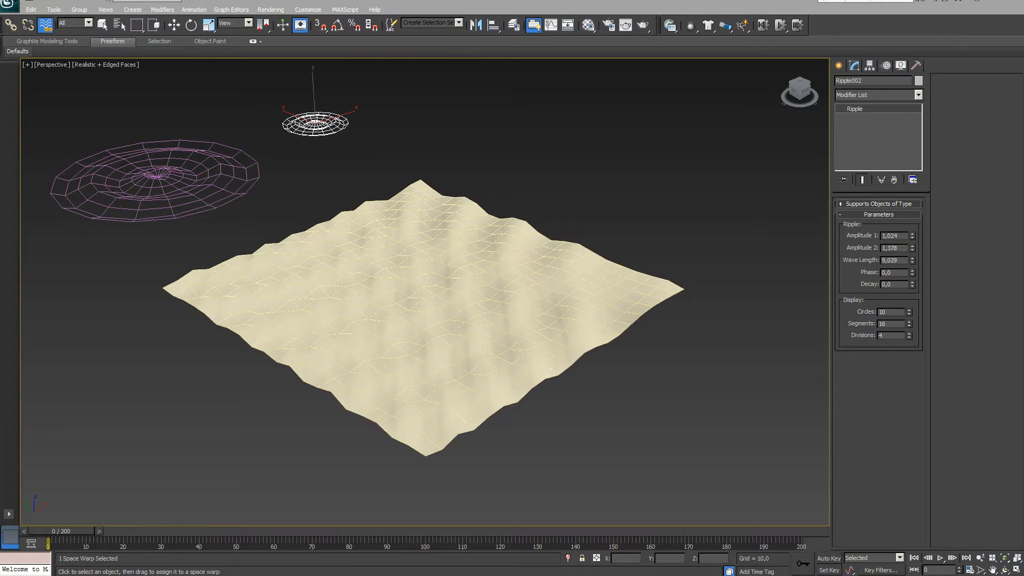
Step: Auto-key rising phase values for the second ripple at frames 50, 100 and 200, and play back the animation
{"action": "left_click", "coordinate": [828, 558]}
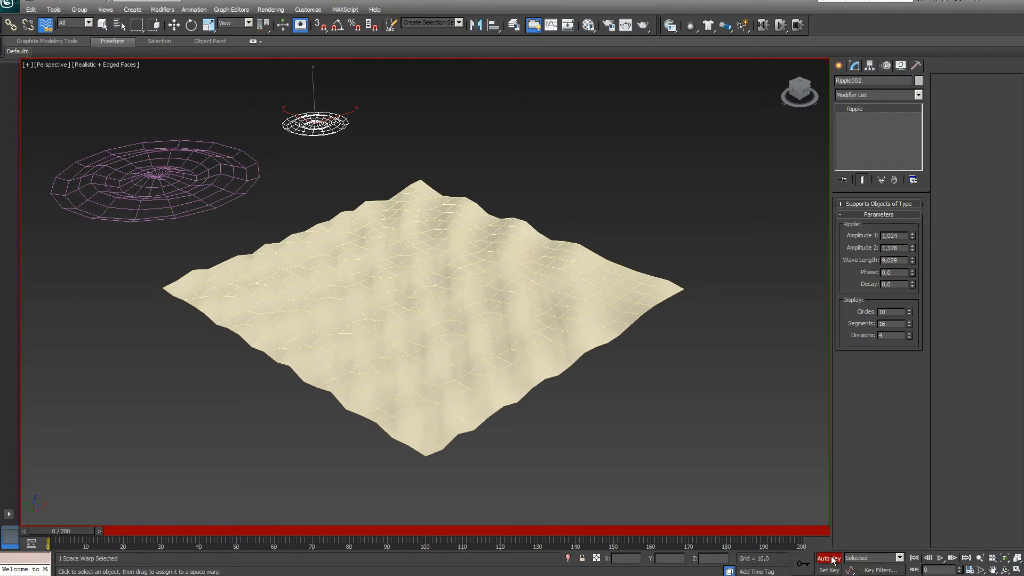
{"action": "left_click_drag", "start_coordinate": [63, 531], "coordinate": [242, 532]}
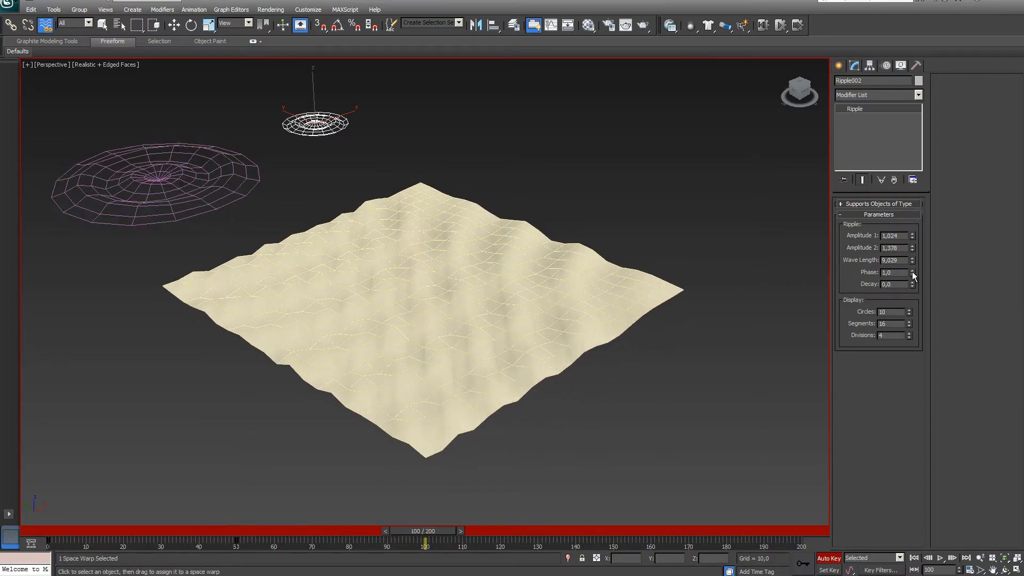
{"action": "left_click_drag", "start_coordinate": [912, 273], "coordinate": [913, 250]}
{"action": "key", "text": "n"}
{"action": "key", "text": "Home"}
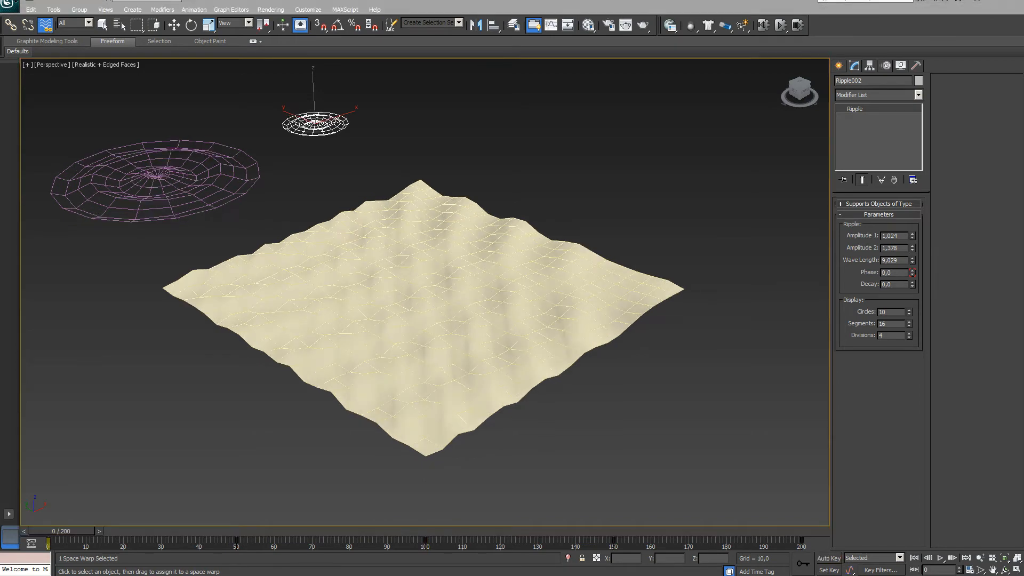
{"action": "left_click", "coordinate": [940, 558]}
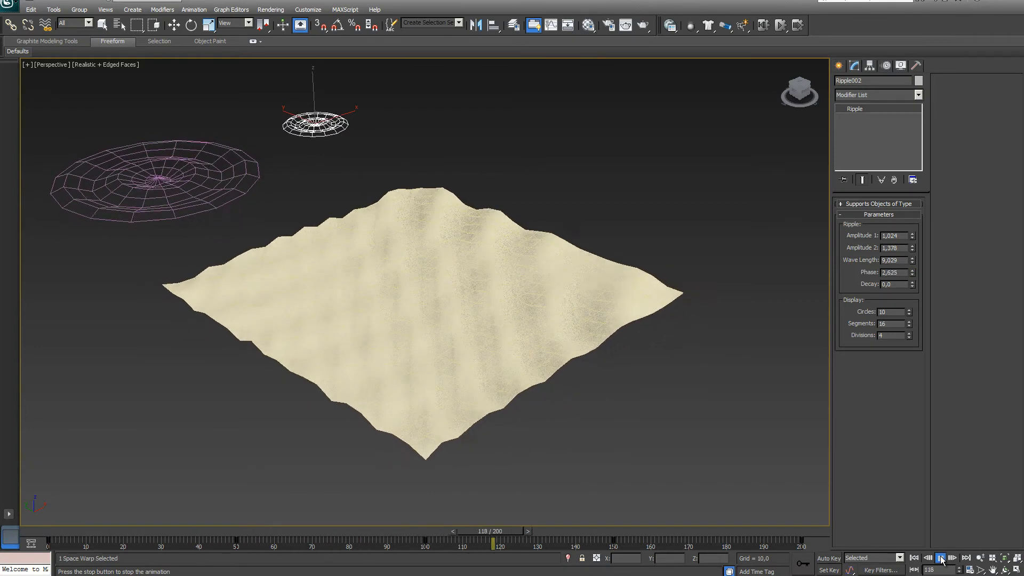
{"action": "left_click", "coordinate": [941, 558]}
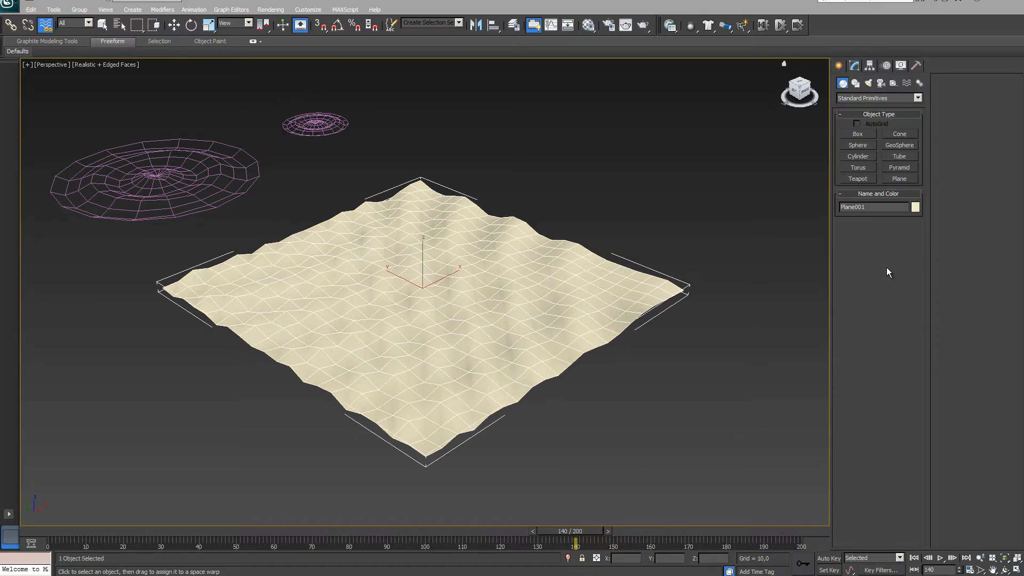
Step: Create a PF Source particle emitter about 52 long and 44 wide behind the plane's far corner
{"action": "left_click", "coordinate": [916, 98]}
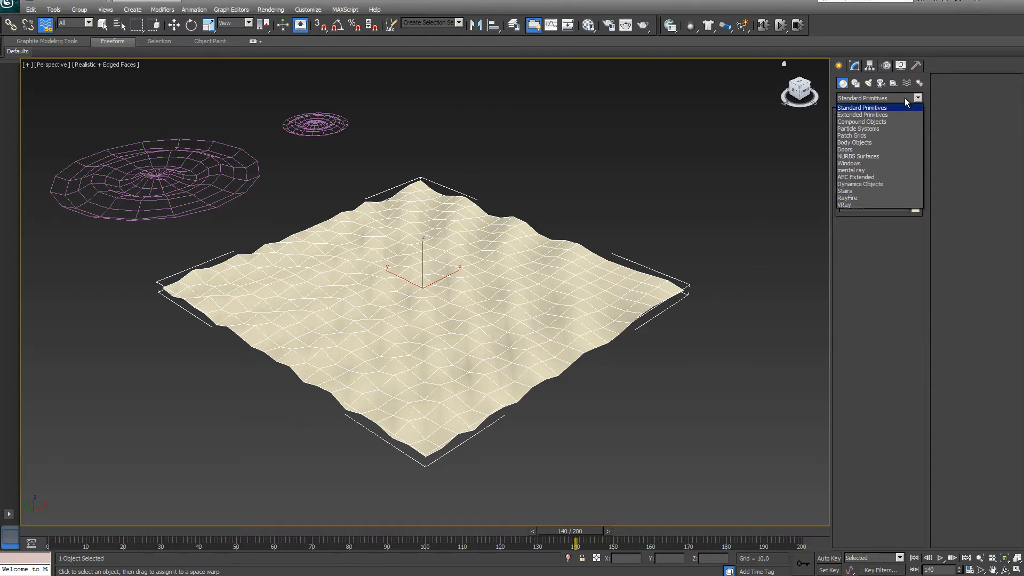
{"action": "left_click", "coordinate": [872, 128]}
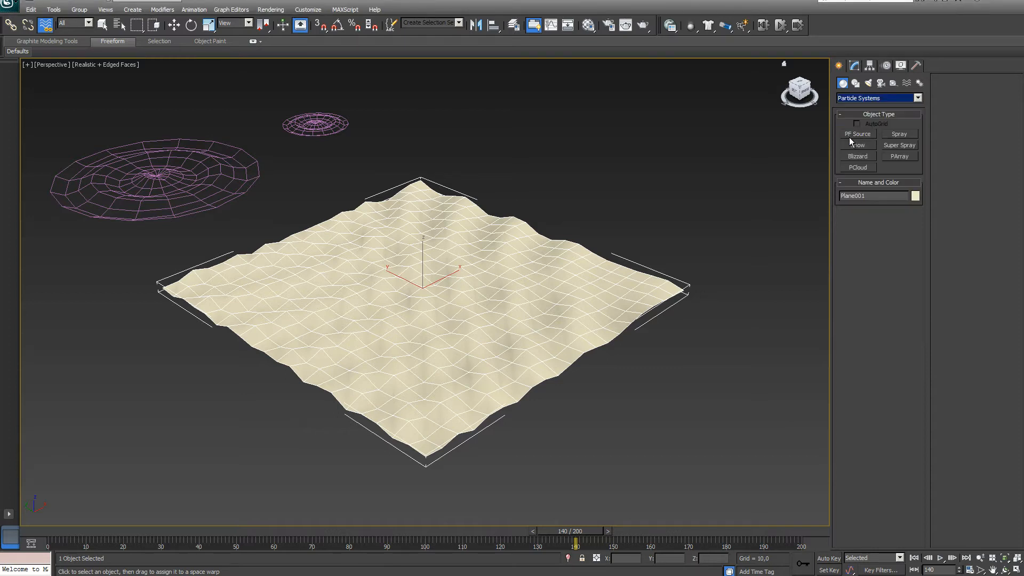
{"action": "left_click", "coordinate": [856, 135]}
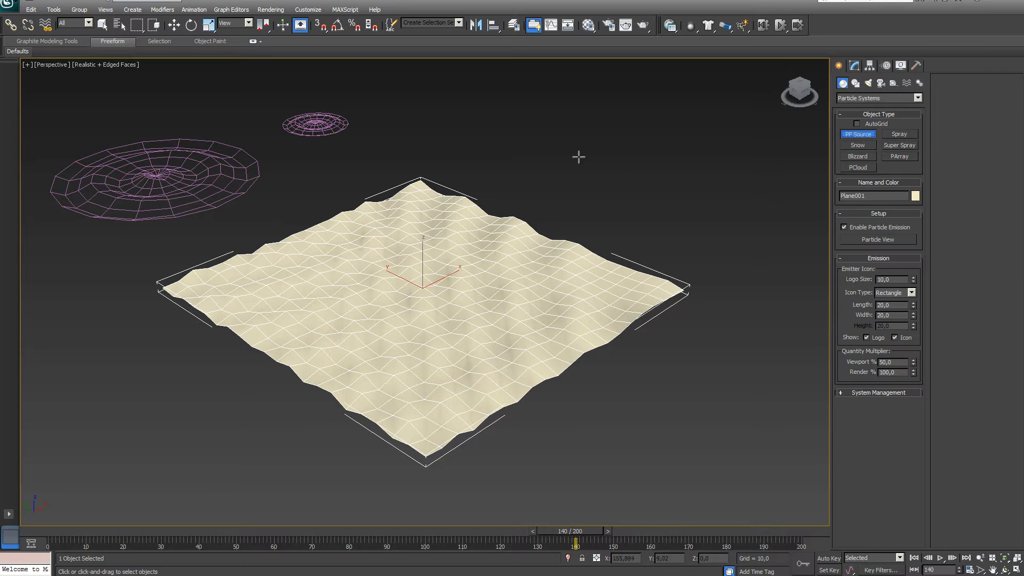
{"action": "left_click_drag", "start_coordinate": [389, 133], "coordinate": [393, 181]}
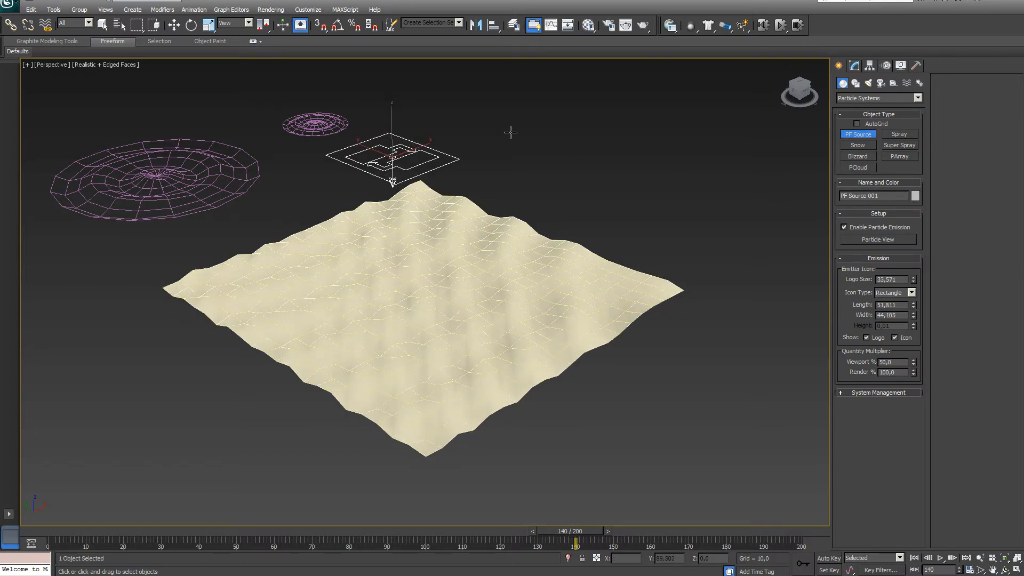
Step: Rotate the PF Source emitter -90 degrees about the X axis with angle snap enabled, so it stands upright
{"action": "key", "text": "e"}
{"action": "key", "text": "a"}
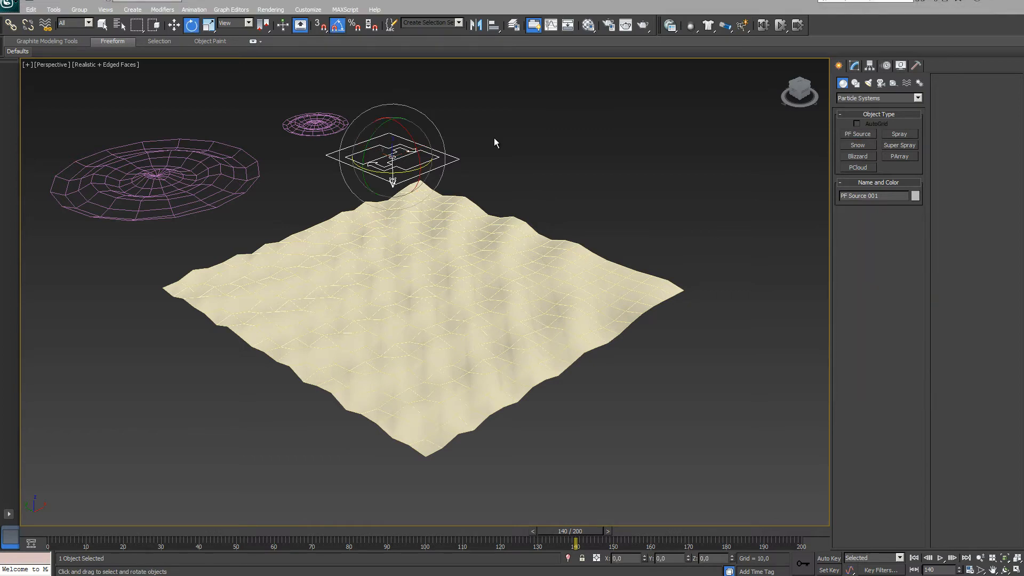
{"action": "left_click_drag", "start_coordinate": [411, 146], "coordinate": [403, 98]}
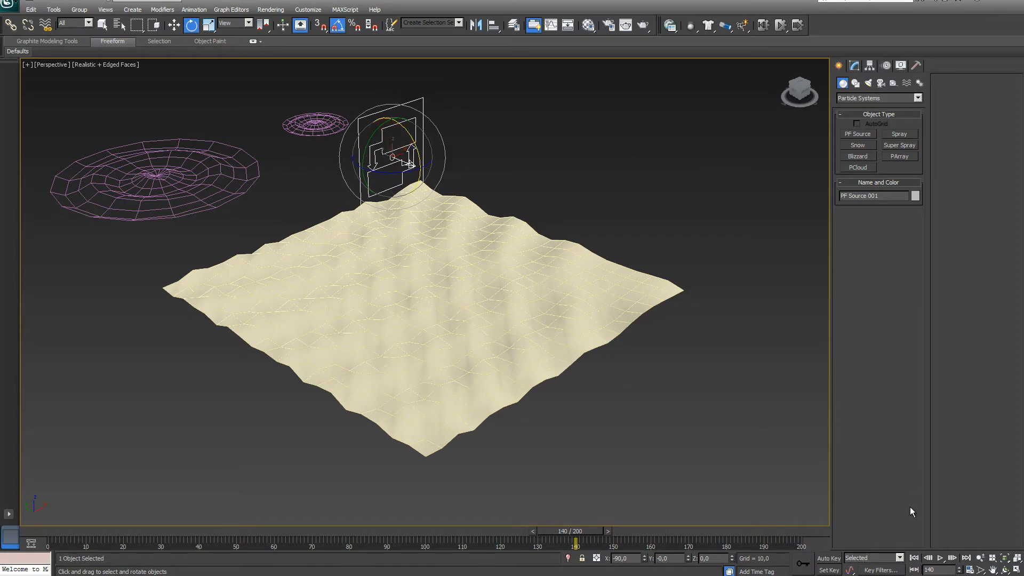
Step: Open the PF Source emitter's flow in Particle View and return the animation to frame 0
{"action": "left_click", "coordinate": [103, 25]}
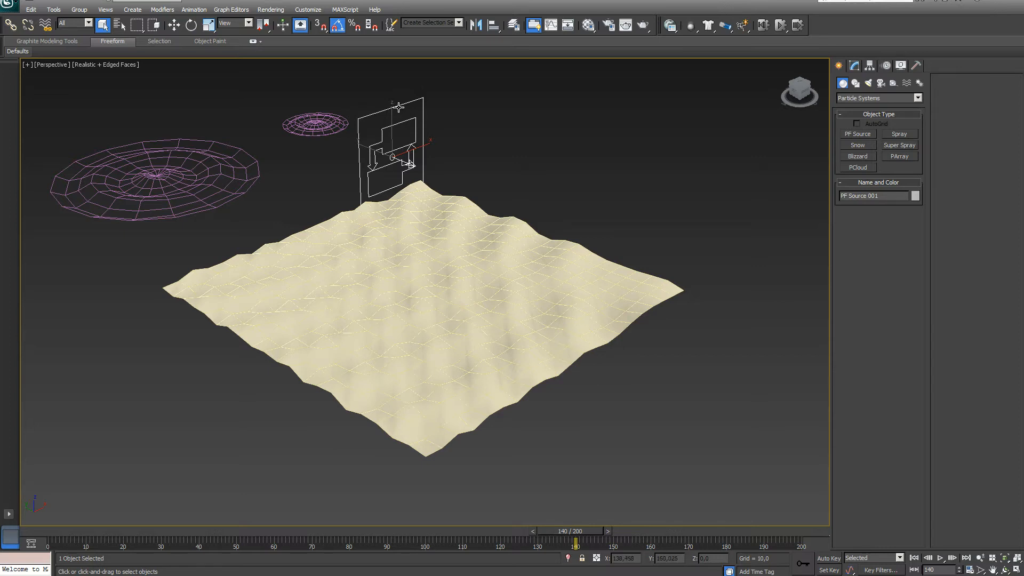
{"action": "left_click", "coordinate": [855, 66]}
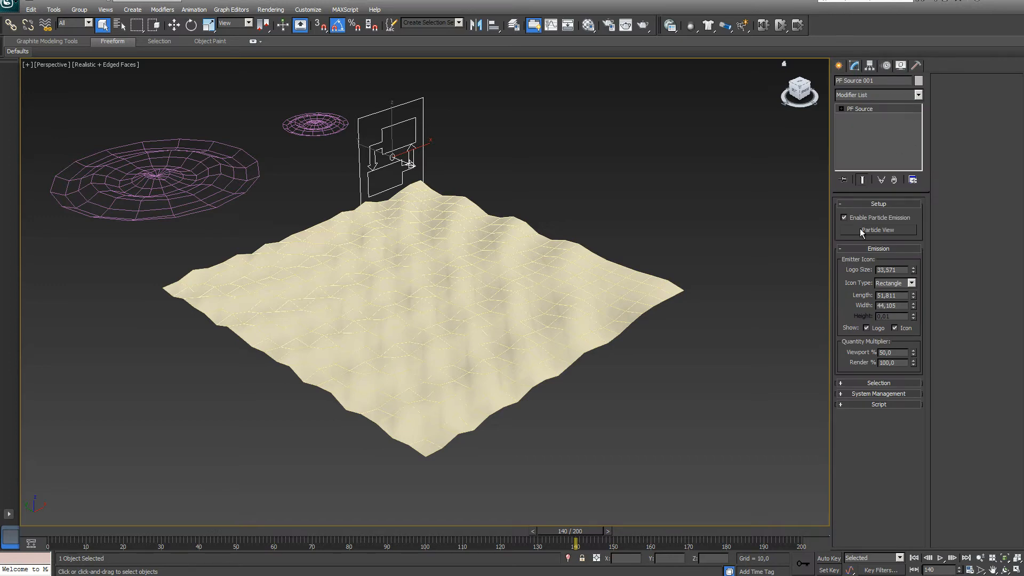
{"action": "left_click", "coordinate": [882, 230]}
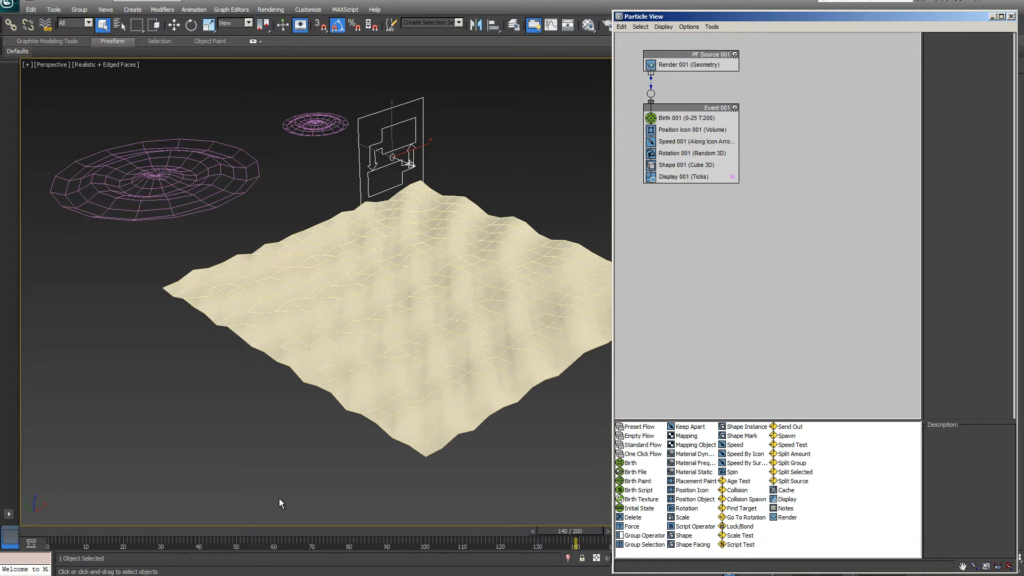
{"action": "left_click_drag", "start_coordinate": [584, 532], "coordinate": [53, 520]}
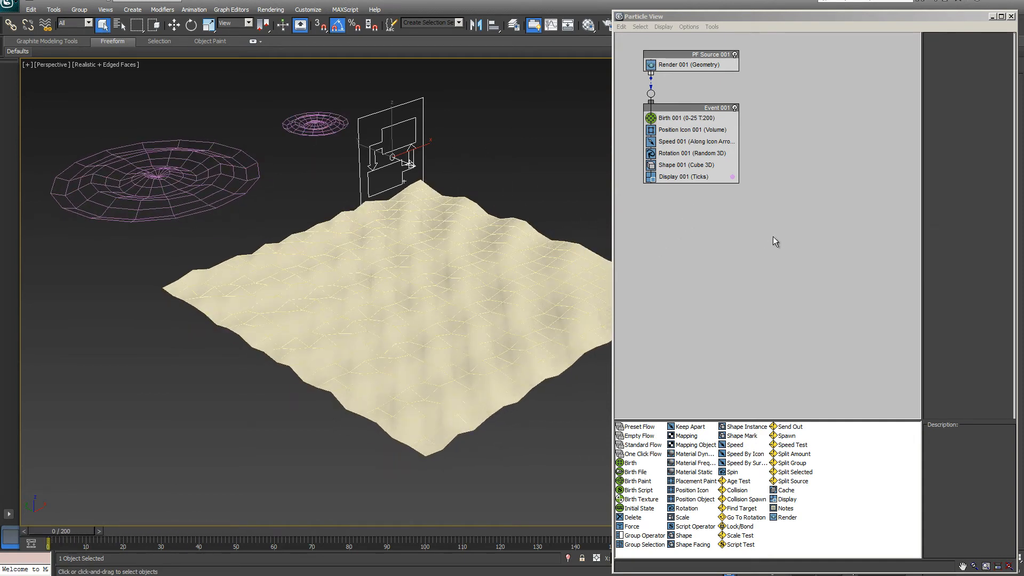
Step: Replace the event's Position Icon operator with a Position Object operator and add the wavy plane as its emitter object
{"action": "left_click", "coordinate": [681, 134]}
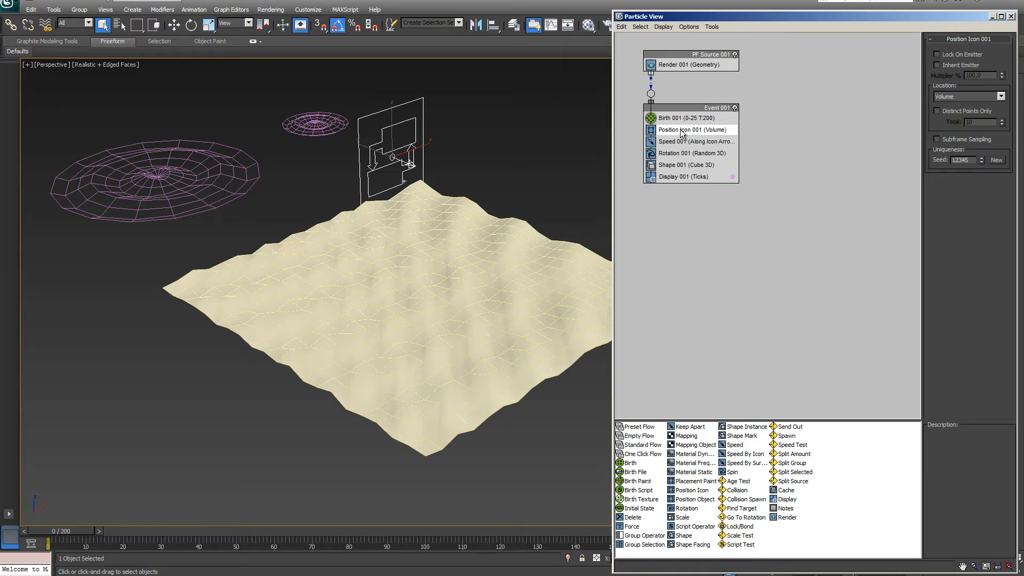
{"action": "left_click", "coordinate": [673, 500]}
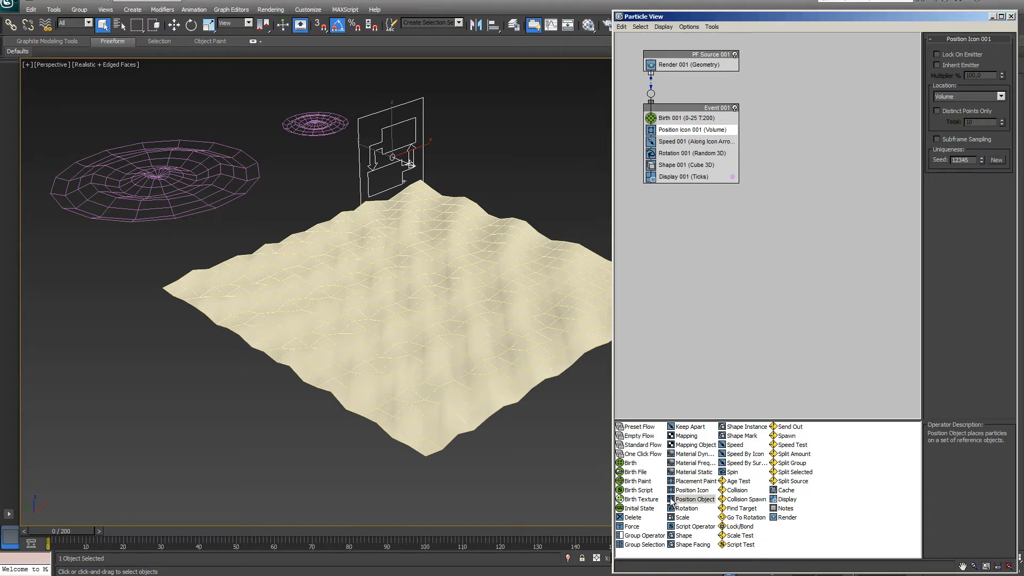
{"action": "left_click_drag", "start_coordinate": [671, 502], "coordinate": [667, 141]}
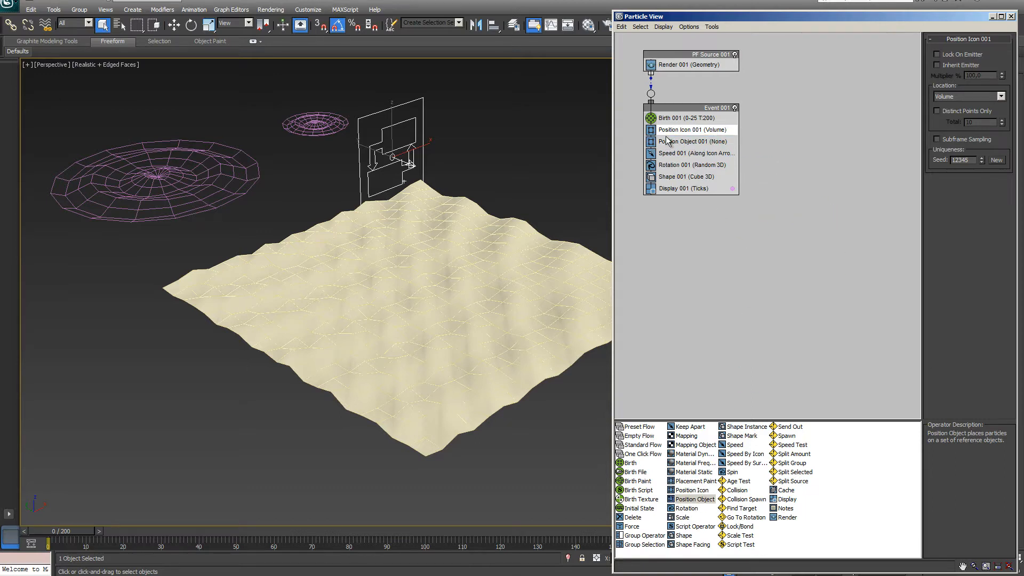
{"action": "left_click", "coordinate": [676, 137]}
{"action": "key", "text": "Delete"}
{"action": "left_click", "coordinate": [677, 133]}
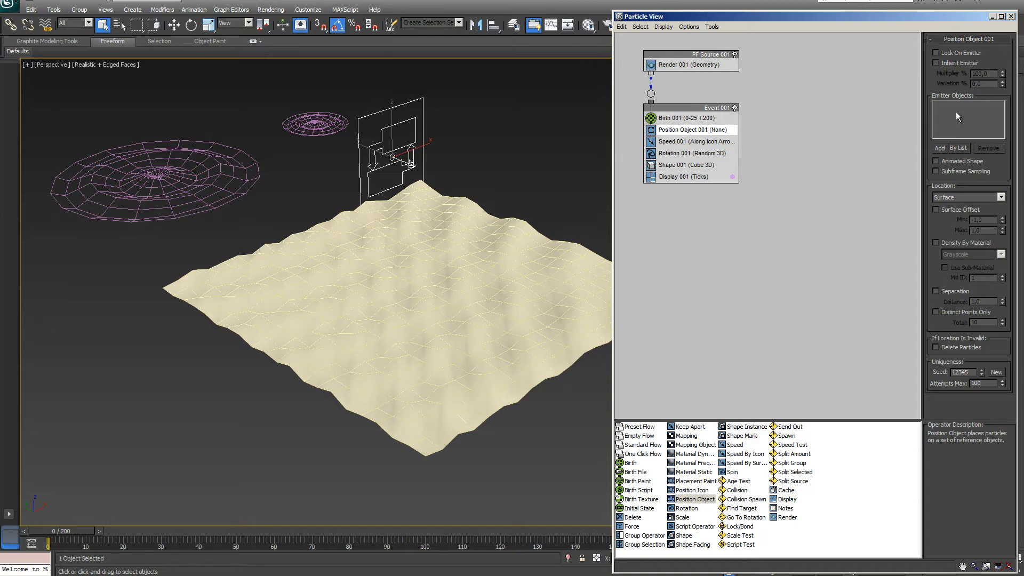
{"action": "left_click", "coordinate": [938, 148]}
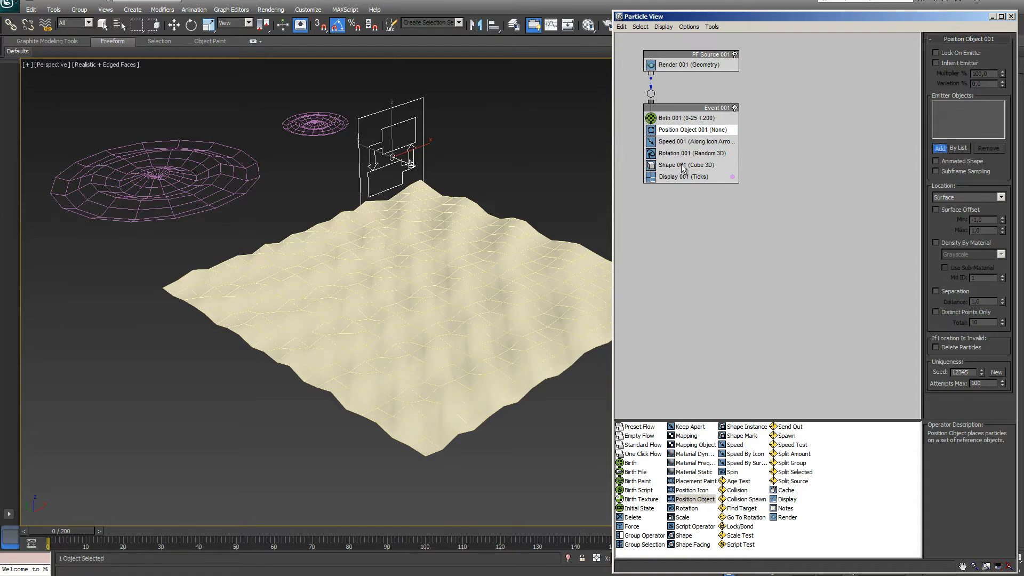
{"action": "left_click", "coordinate": [469, 285]}
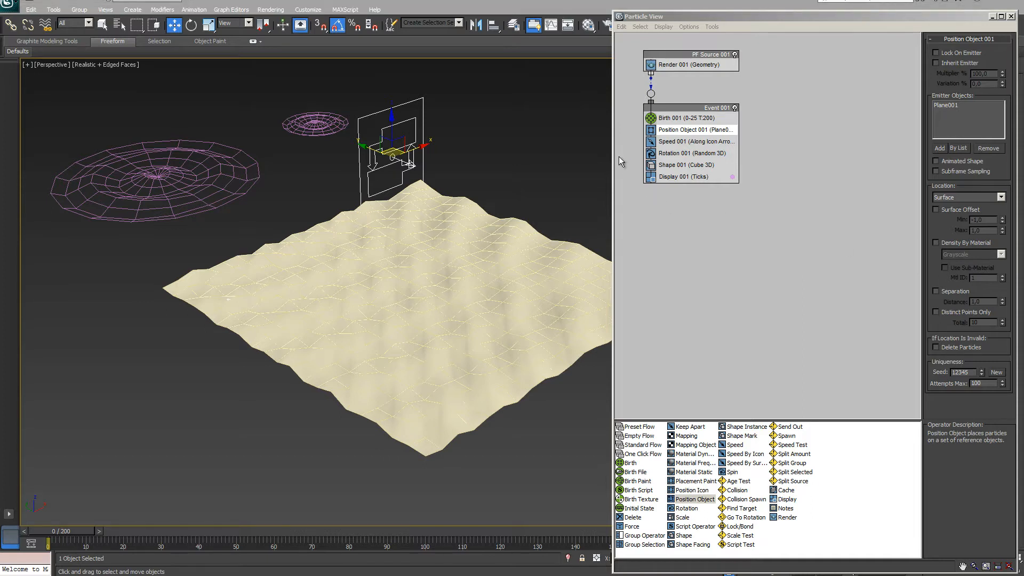
Step: Set the Birth operator's Emit Stop to 0 and Amount to 6000, and scrub the animation to check the emission
{"action": "left_click", "coordinate": [679, 122]}
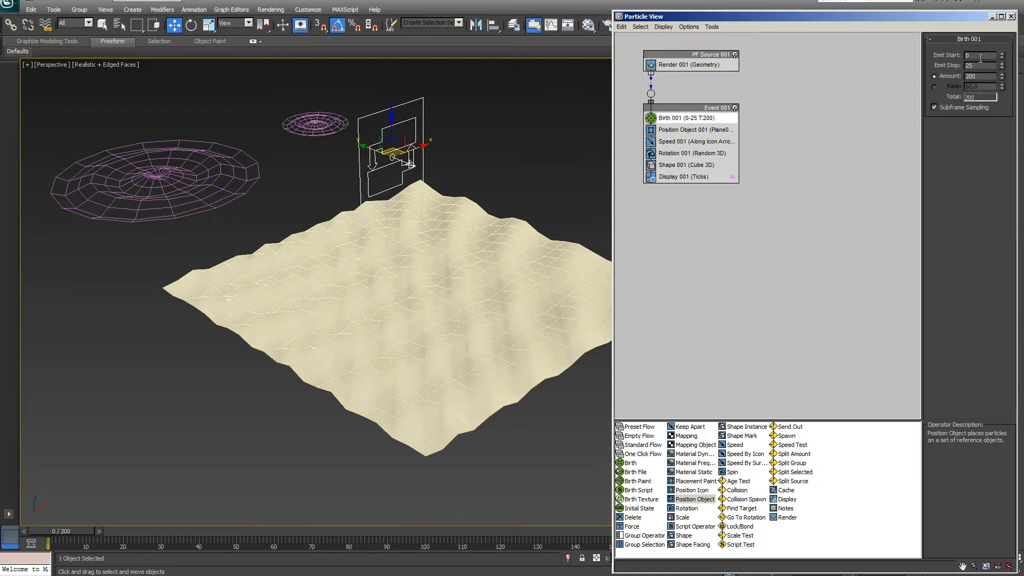
{"action": "left_click_drag", "start_coordinate": [980, 65], "coordinate": [959, 69]}
{"action": "type", "text": "0"}
{"action": "key", "text": "Return"}
{"action": "left_click", "coordinate": [980, 76]}
{"action": "double_click", "coordinate": [980, 76]}
{"action": "type", "text": "6000"}
{"action": "key", "text": "Return"}
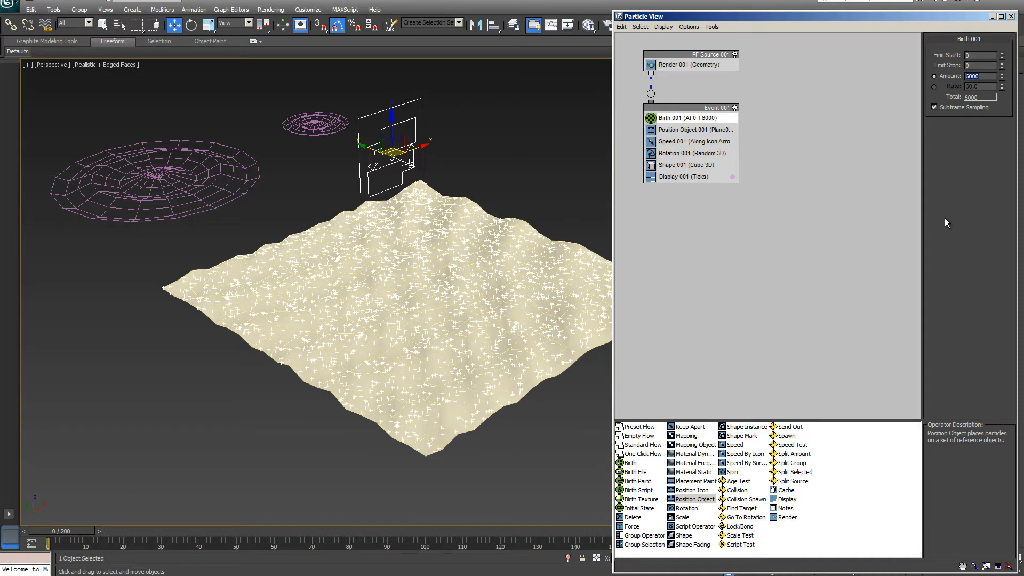
{"action": "left_click_drag", "start_coordinate": [74, 532], "coordinate": [53, 517]}
{"action": "key", "text": "w"}
Step: Delete the Speed and Rotation operators from the event and scrub the animation to check the particles
{"action": "left_click", "coordinate": [693, 130]}
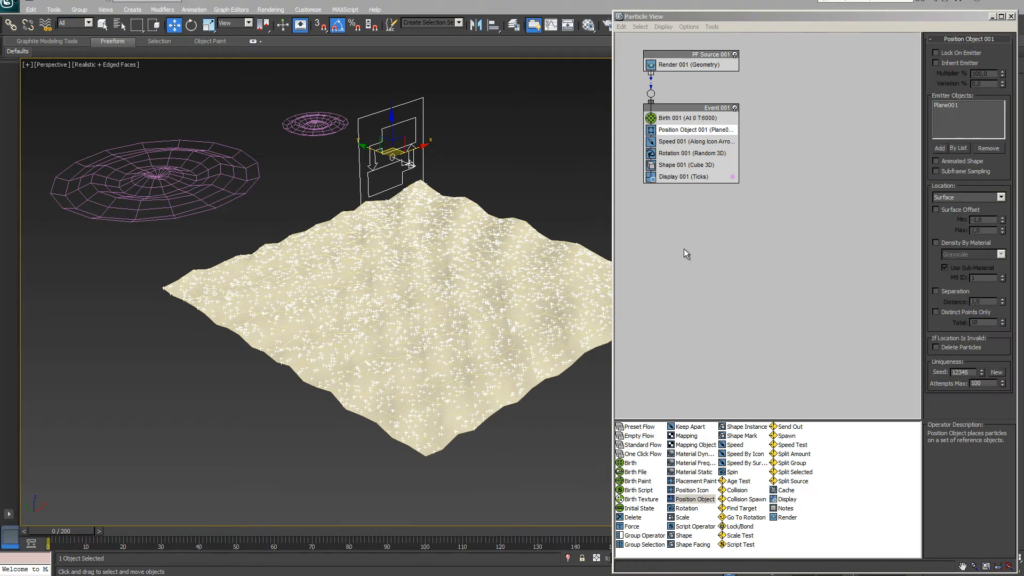
{"action": "left_click", "coordinate": [677, 143]}
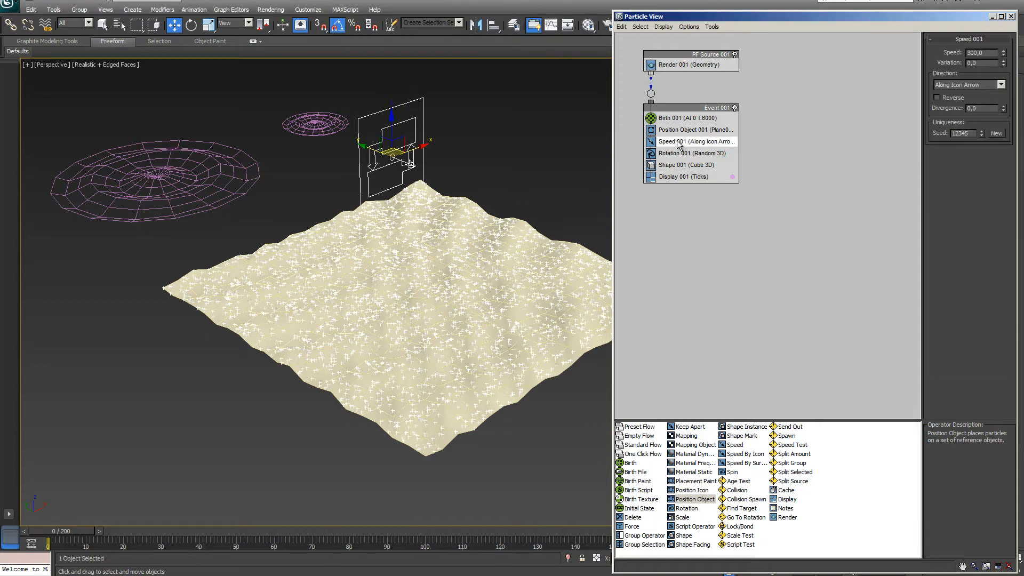
{"action": "key", "text": "Delete"}
{"action": "left_click", "coordinate": [678, 142]}
{"action": "key", "text": "Delete"}
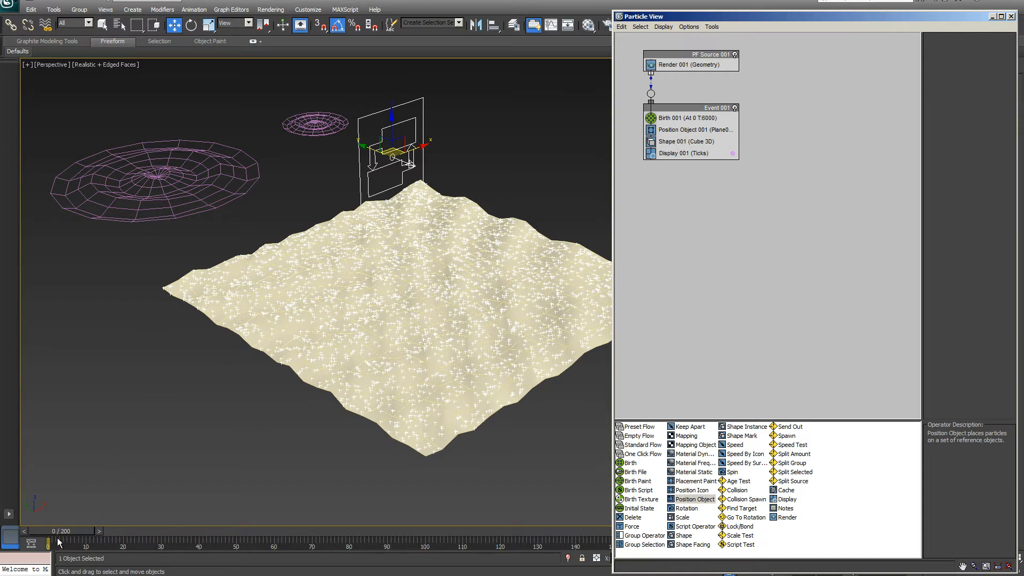
{"action": "left_click_drag", "start_coordinate": [58, 531], "coordinate": [14, 511]}
{"action": "key", "text": "w"}
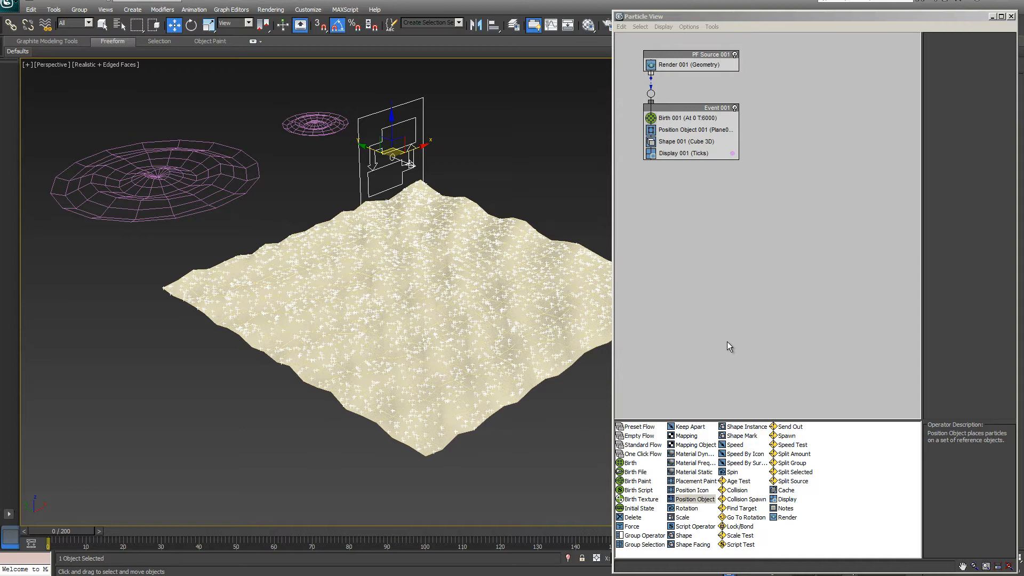
{"action": "left_click", "coordinate": [686, 133]}
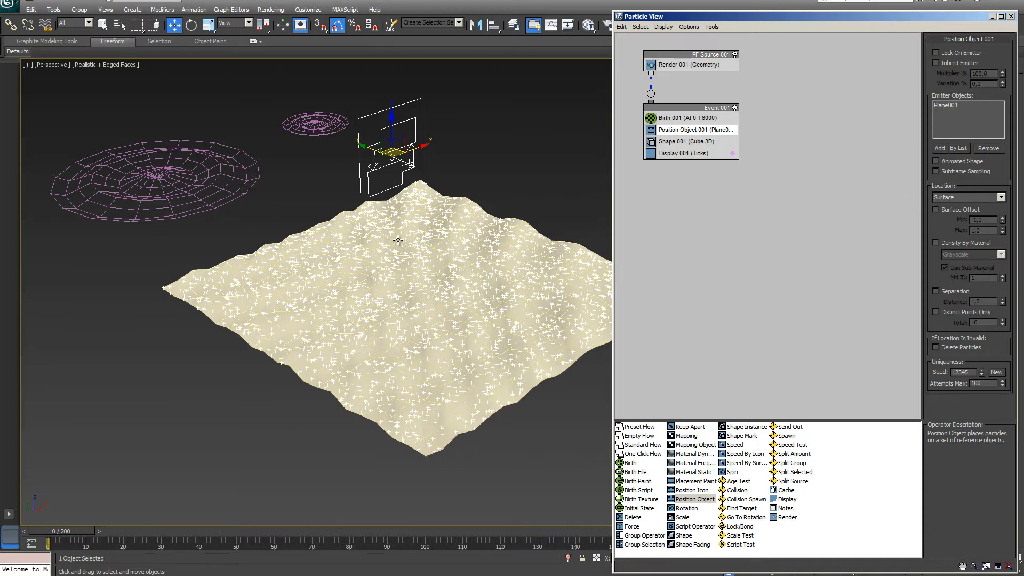
{"action": "left_click", "coordinate": [936, 210]}
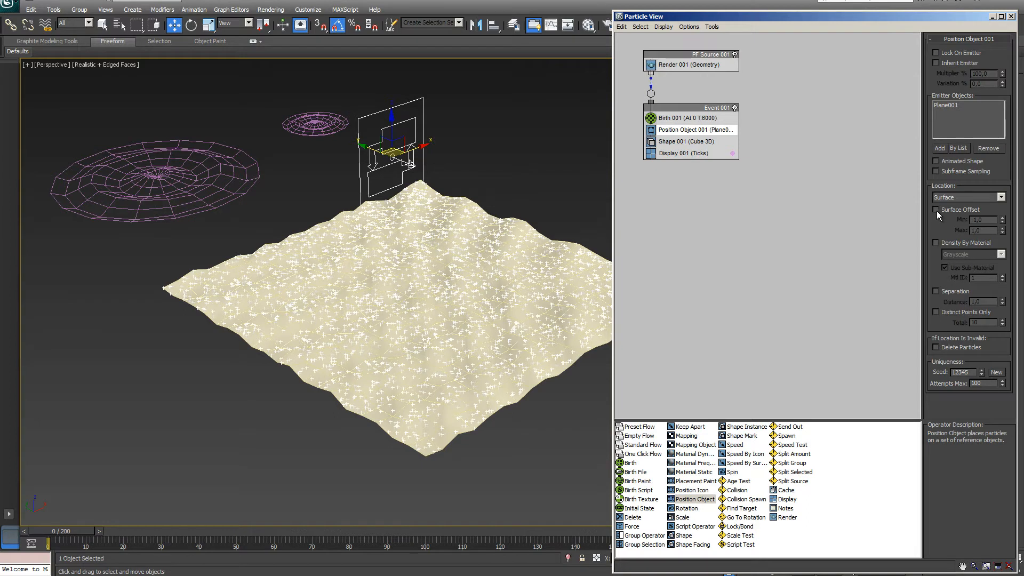
{"action": "left_click", "coordinate": [1001, 197]}
{"action": "left_click", "coordinate": [1000, 197]}
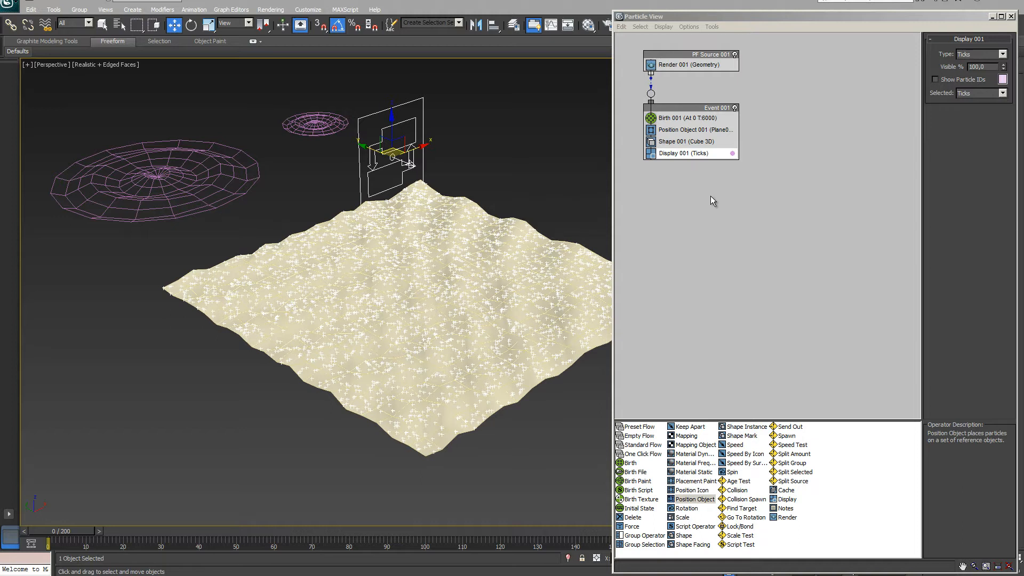
Step: Set the Shape operator to a 2D Triangle and the Display operator's type to Geometry
{"action": "left_click", "coordinate": [677, 145]}
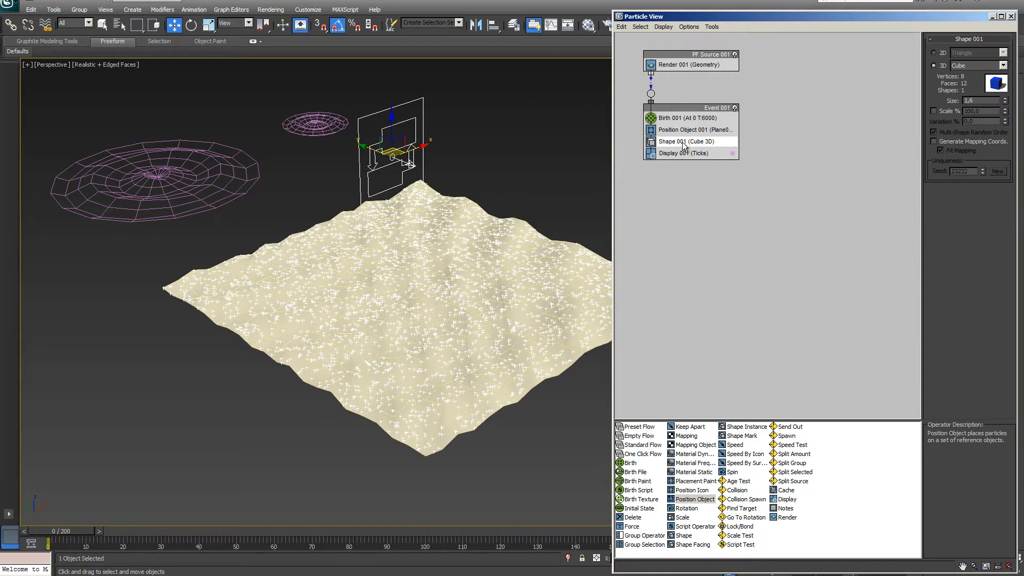
{"action": "left_click", "coordinate": [934, 53]}
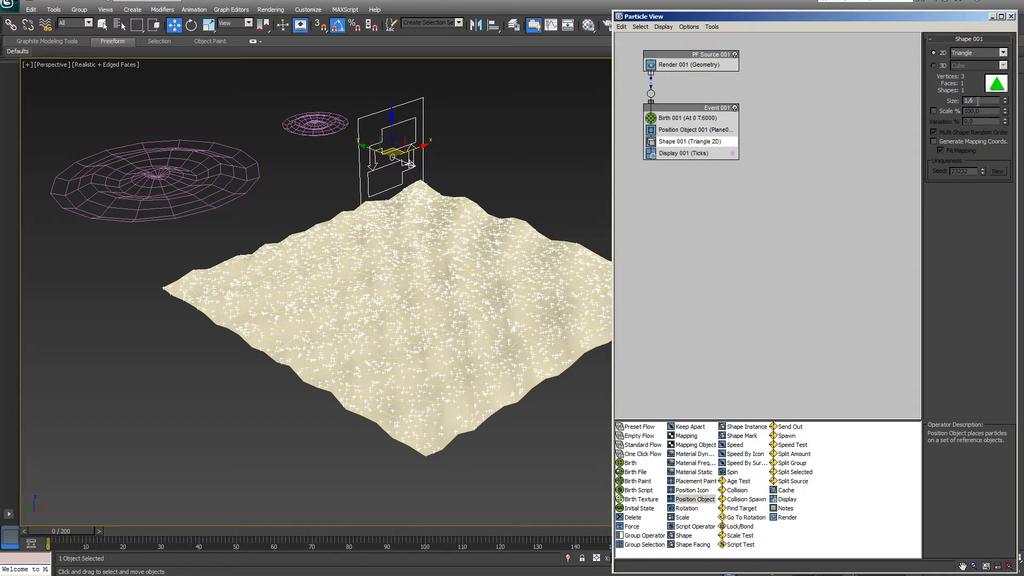
{"action": "left_click", "coordinate": [688, 155]}
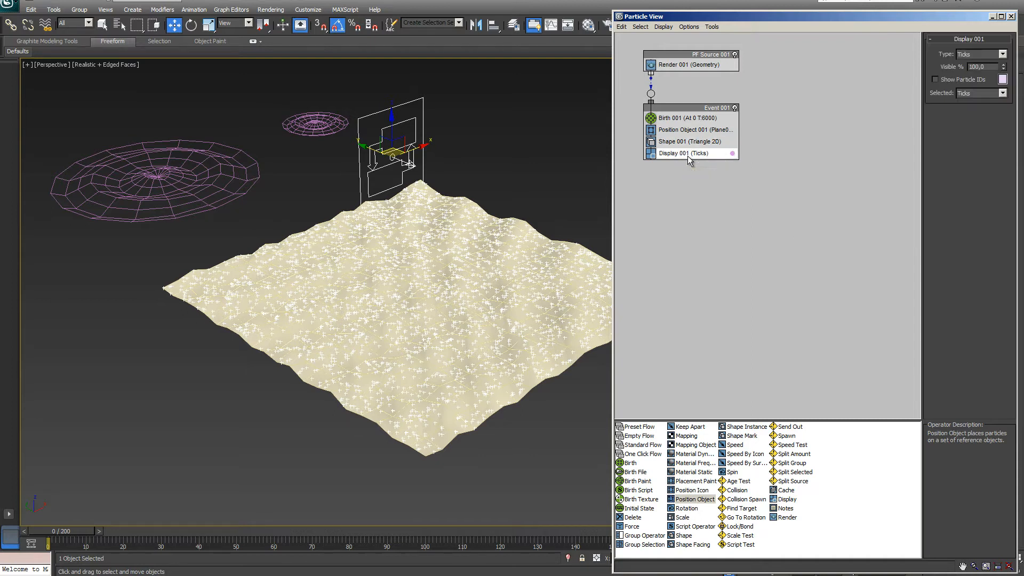
{"action": "left_click", "coordinate": [1002, 55]}
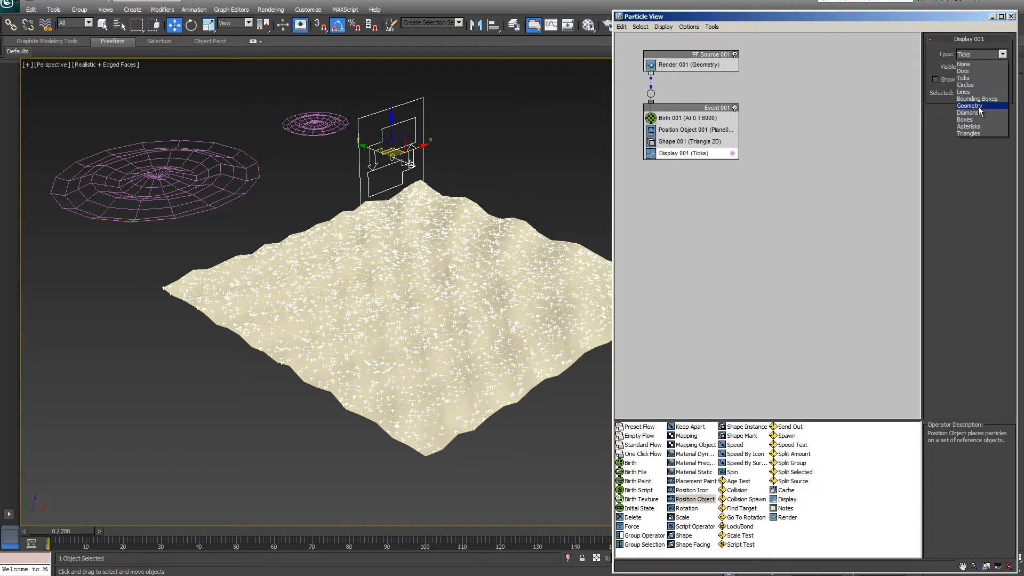
{"action": "left_click", "coordinate": [976, 105]}
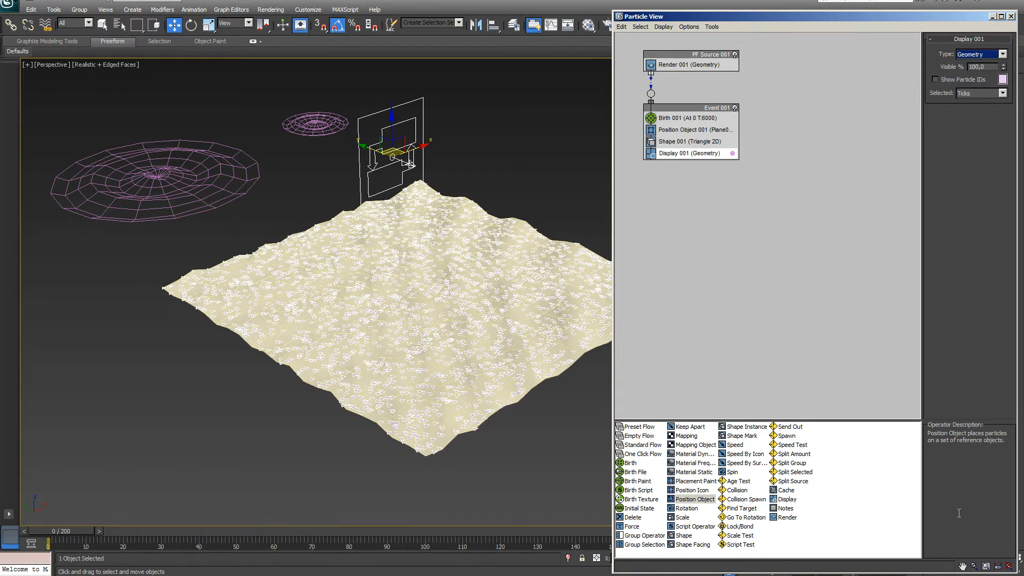
Step: Enable Animated Shape on the Position Object operator and turn on Surface Offset with a minimum of 0.47 and maximum of 4.11
{"action": "left_click", "coordinate": [693, 129]}
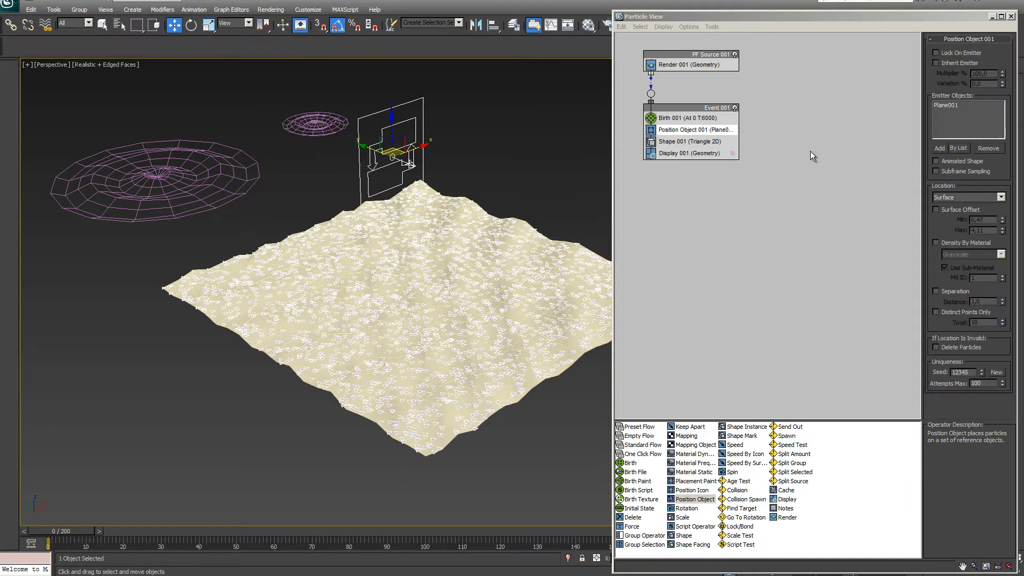
{"action": "left_click", "coordinate": [685, 129]}
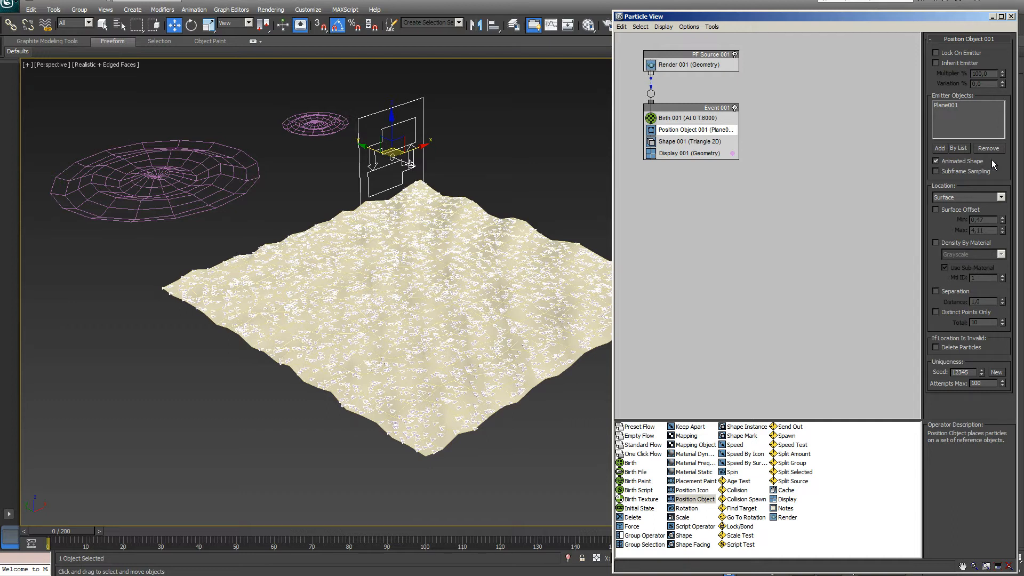
{"action": "mouse_move", "coordinate": [56, 537]}
{"action": "left_mouse_down"}
{"action": "mouse_move", "coordinate": [416, 540]}
{"action": "mouse_move", "coordinate": [42, 528]}
{"action": "left_mouse_up"}
{"action": "key", "text": "w"}
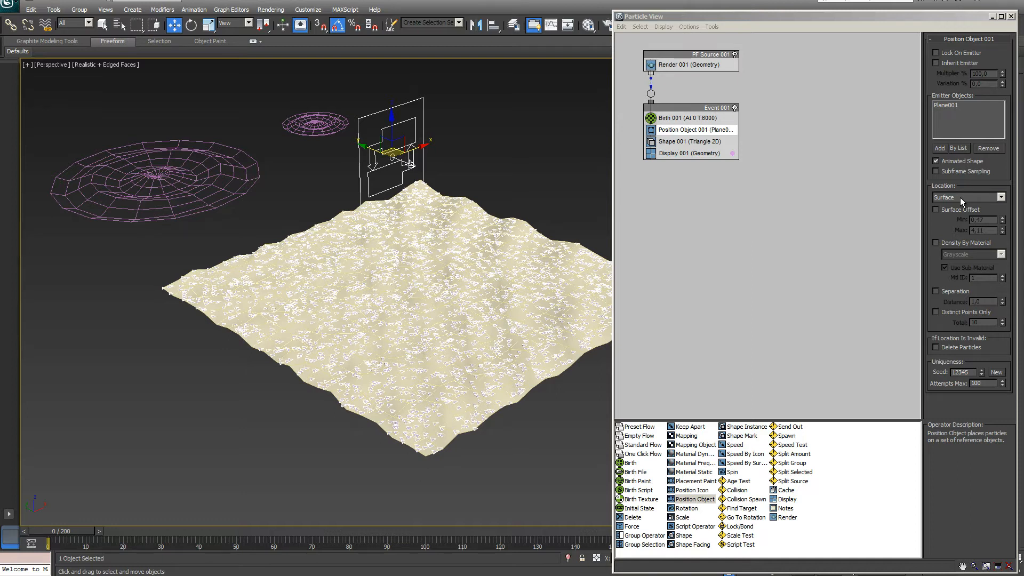
{"action": "left_click", "coordinate": [936, 210]}
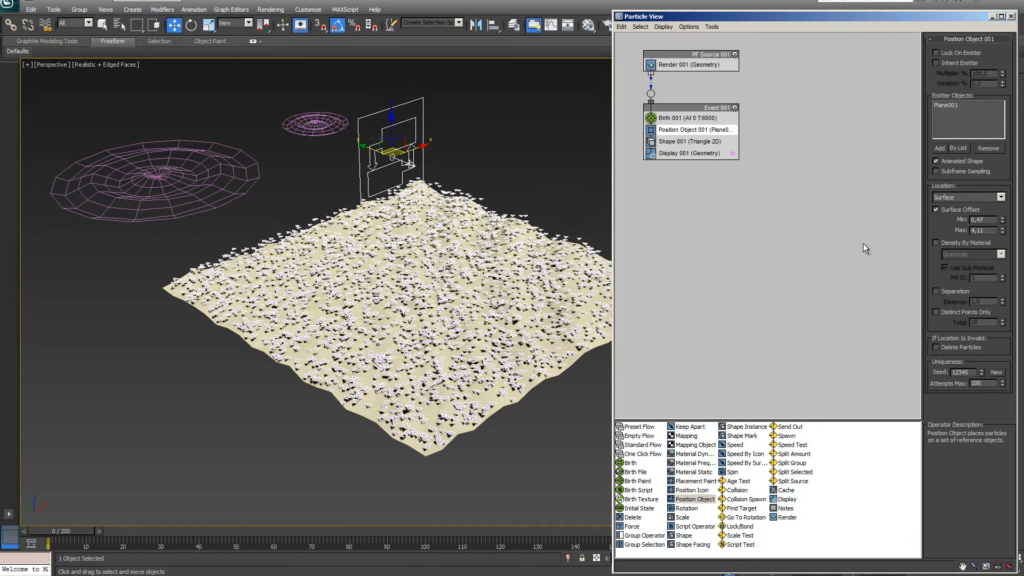
Step: Enable Density By Material on the Position Object operator, keeping Grayscale, and set the sub-material's Mtl ID to 2
{"action": "left_click", "coordinate": [935, 243]}
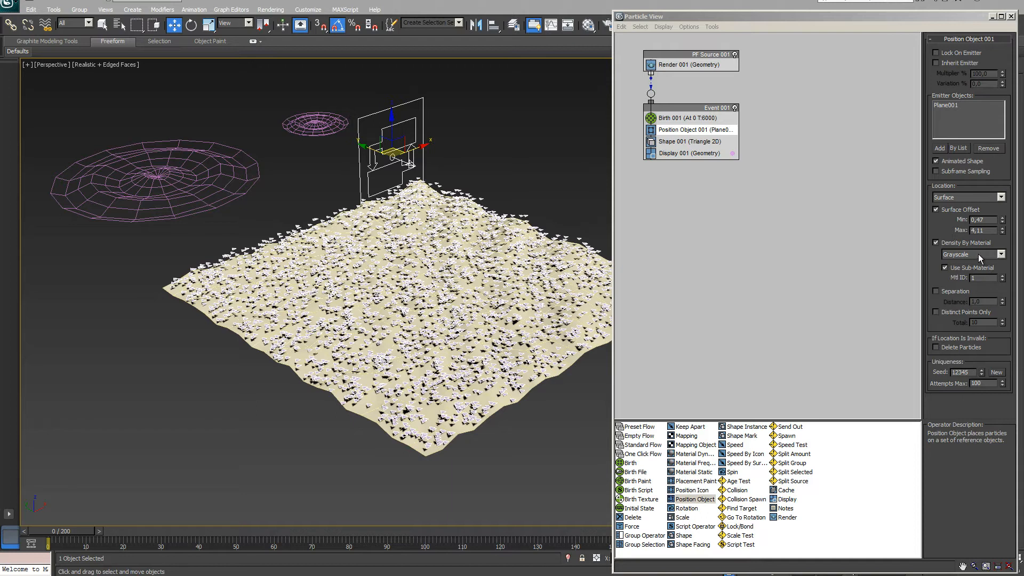
{"action": "left_click", "coordinate": [1001, 255]}
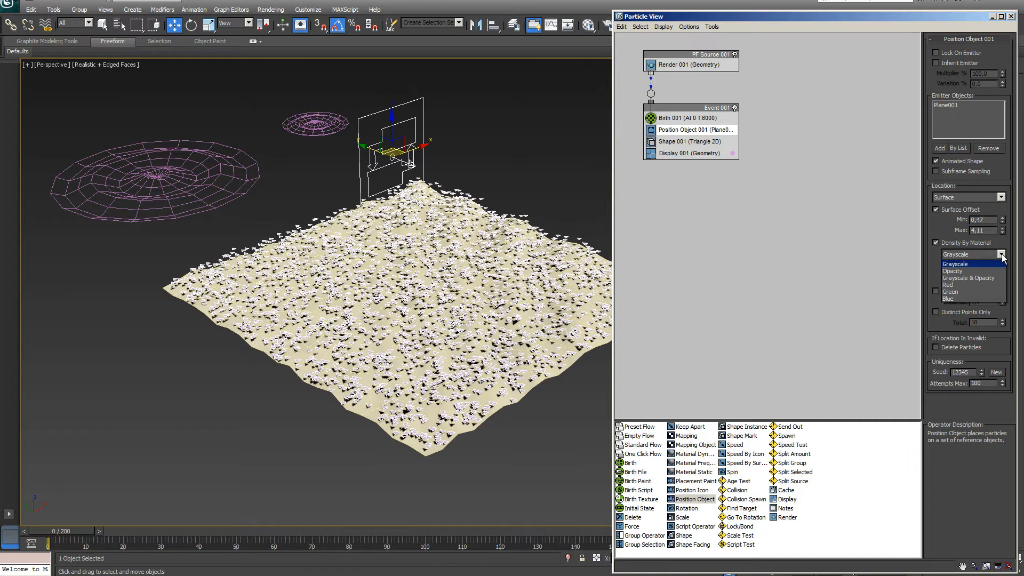
{"action": "left_click", "coordinate": [1001, 256]}
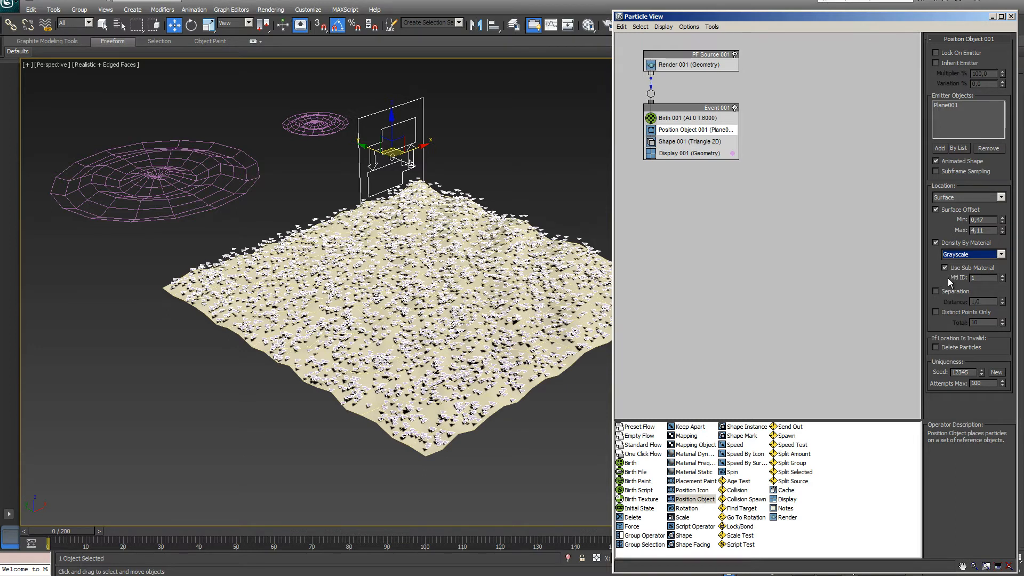
{"action": "left_click", "coordinate": [1002, 275]}
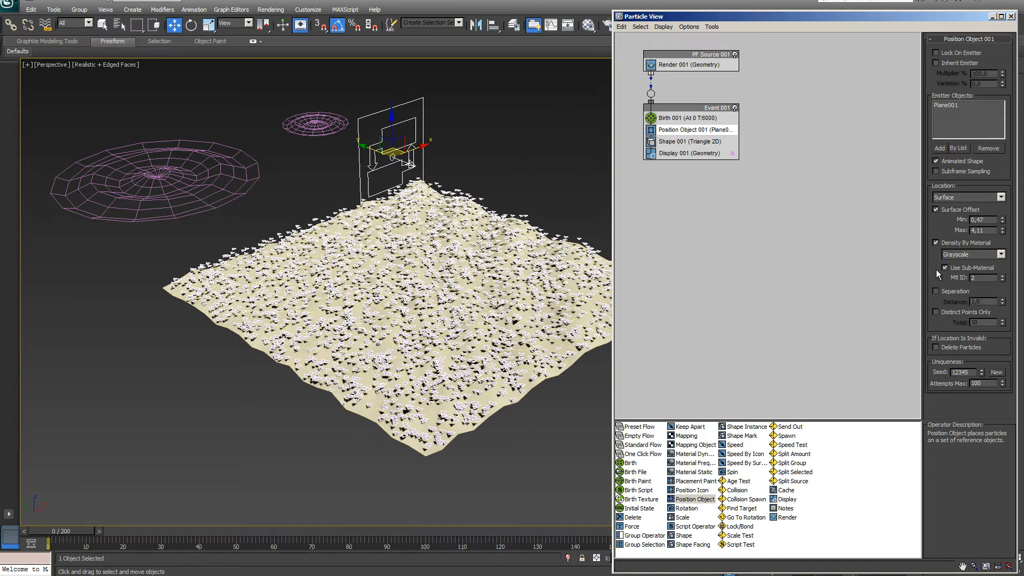
Step: Enable Separation on the Position Object operator and set its distance to 1.442
{"action": "left_click", "coordinate": [936, 292]}
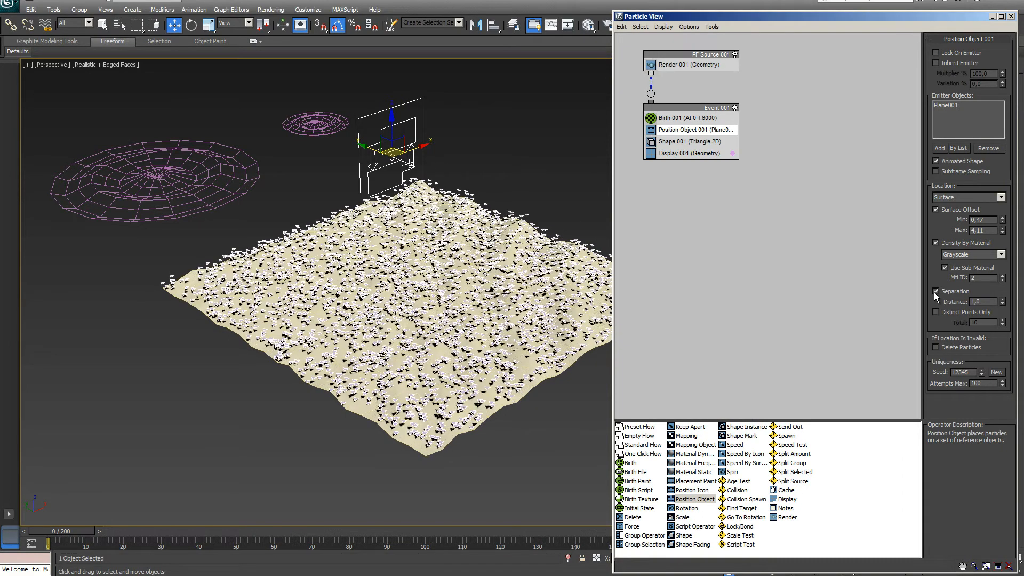
{"action": "double_click", "coordinate": [977, 302]}
{"action": "left_click_drag", "start_coordinate": [1002, 303], "coordinate": [1002, 278]}
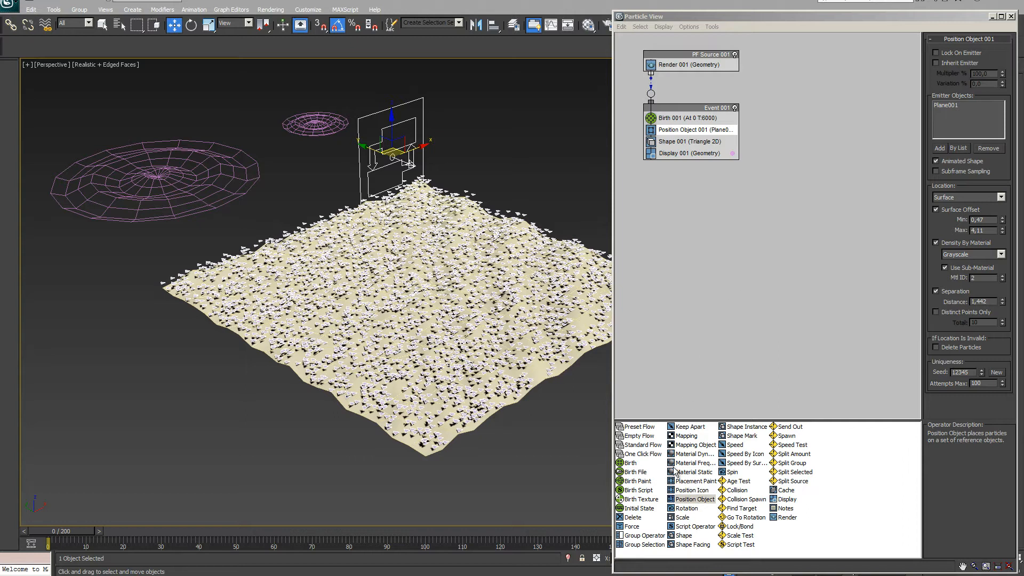
Step: Add a Material Dynamic operator between Shape and Display in Event 001, select it, and open the Material Editor
{"action": "left_click_drag", "start_coordinate": [693, 453], "coordinate": [681, 152]}
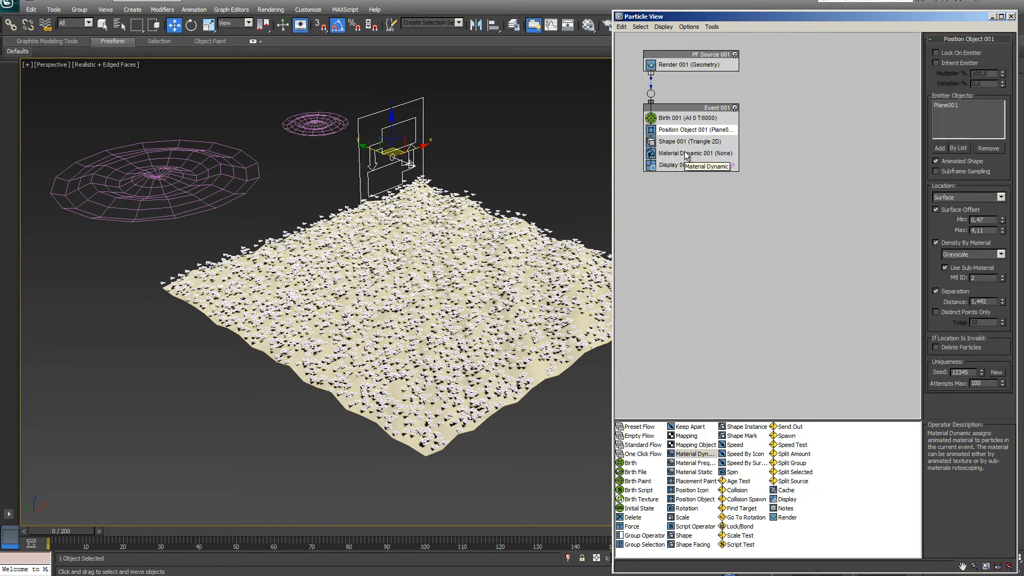
{"action": "left_click", "coordinate": [688, 156]}
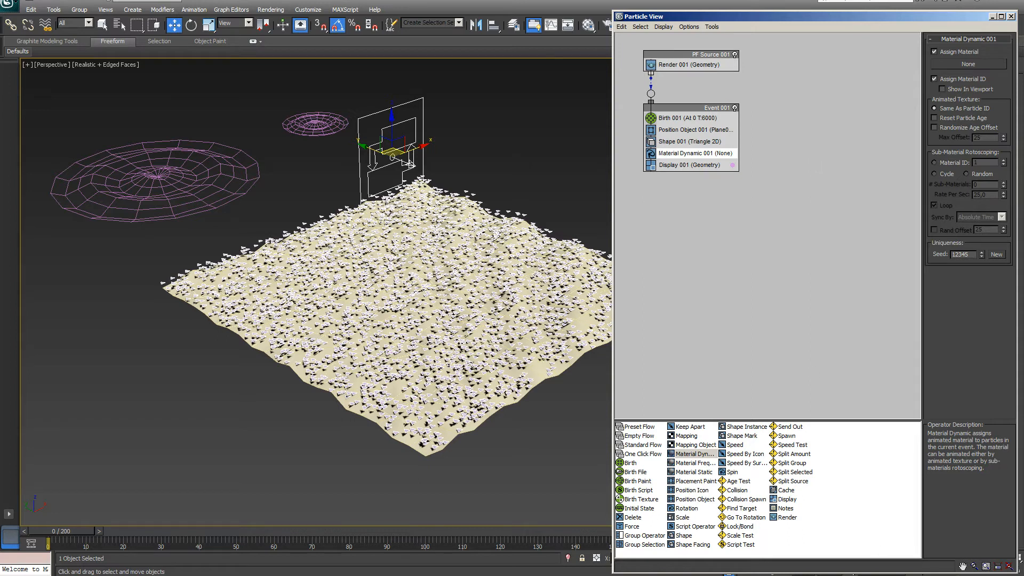
{"action": "key", "text": "m"}
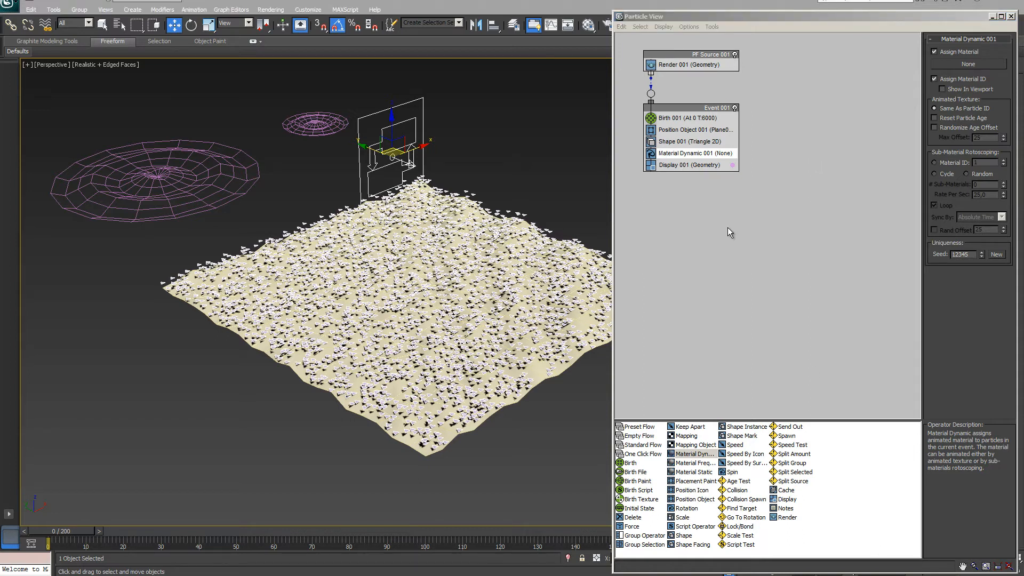
{"action": "left_click", "coordinate": [587, 25]}
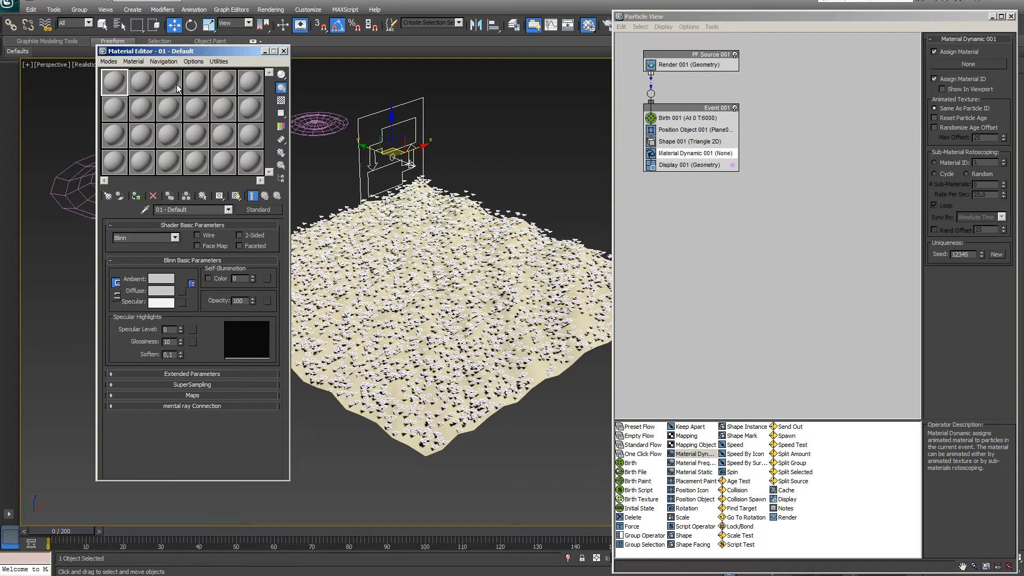
Step: Change the first sample material to Multi/Sub-Object, discarding the old material, and set its number of materials to 2
{"action": "left_click", "coordinate": [114, 86]}
{"action": "left_click", "coordinate": [265, 212]}
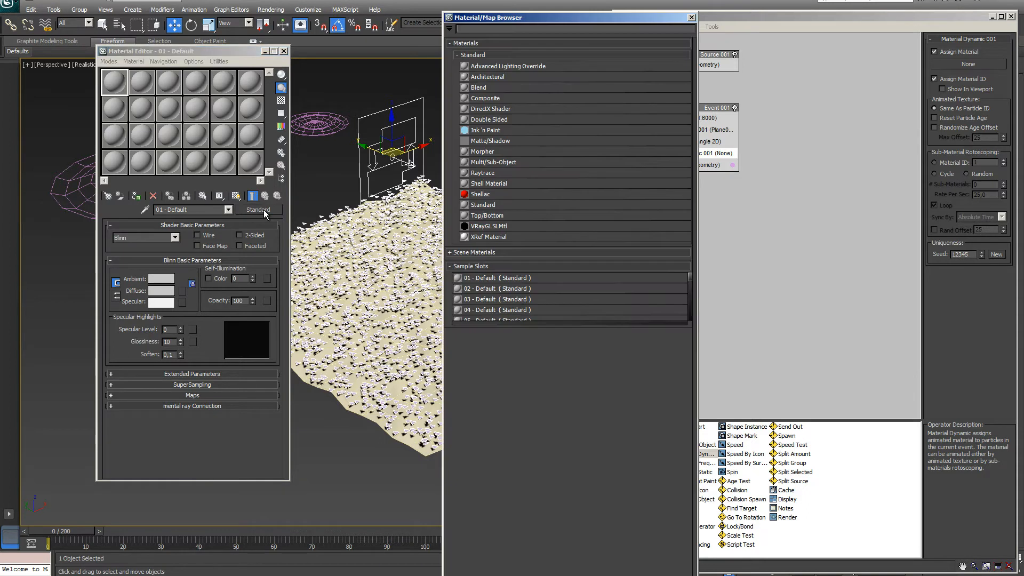
{"action": "double_click", "coordinate": [479, 163]}
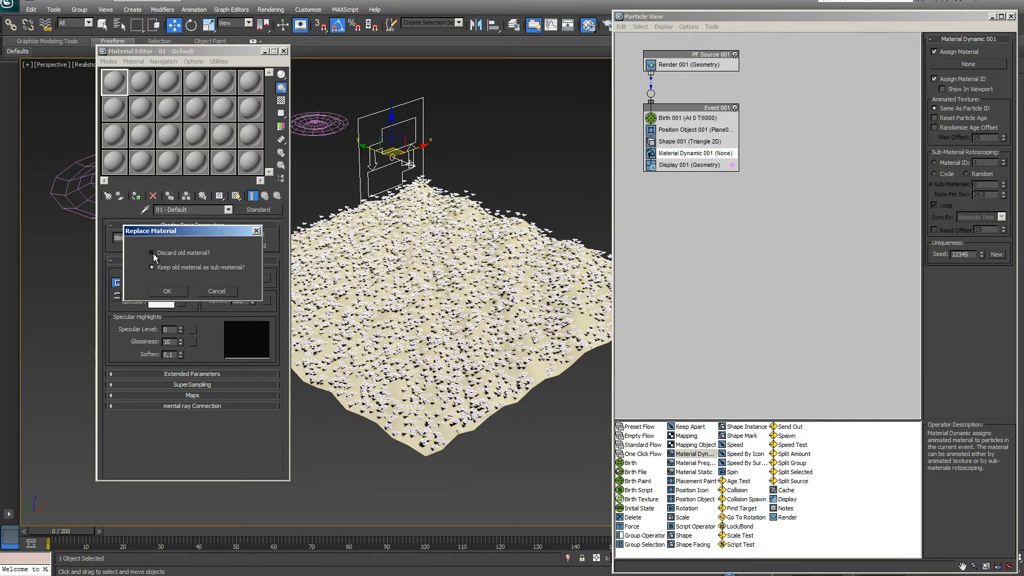
{"action": "left_click", "coordinate": [178, 293]}
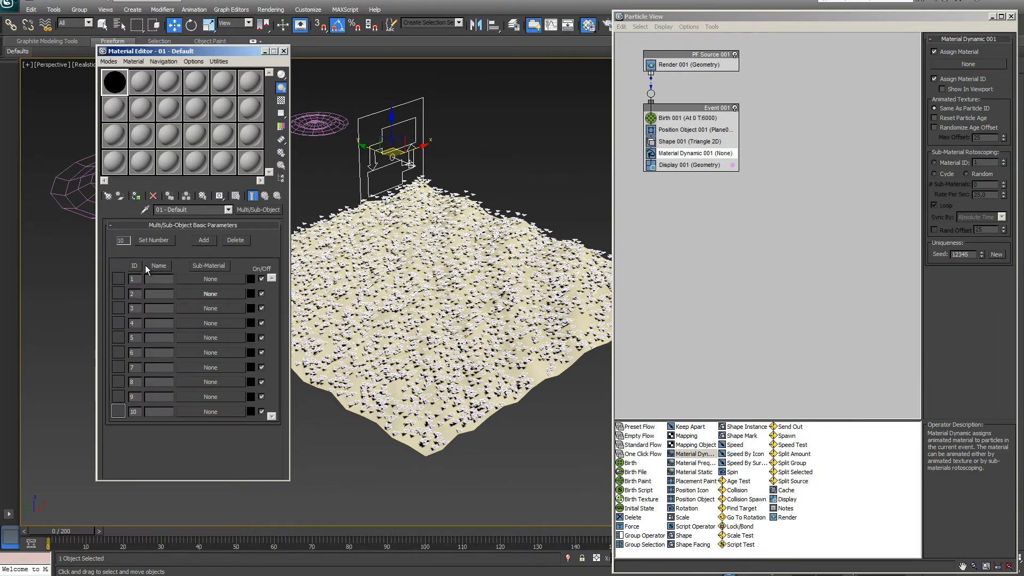
{"action": "left_click", "coordinate": [142, 242]}
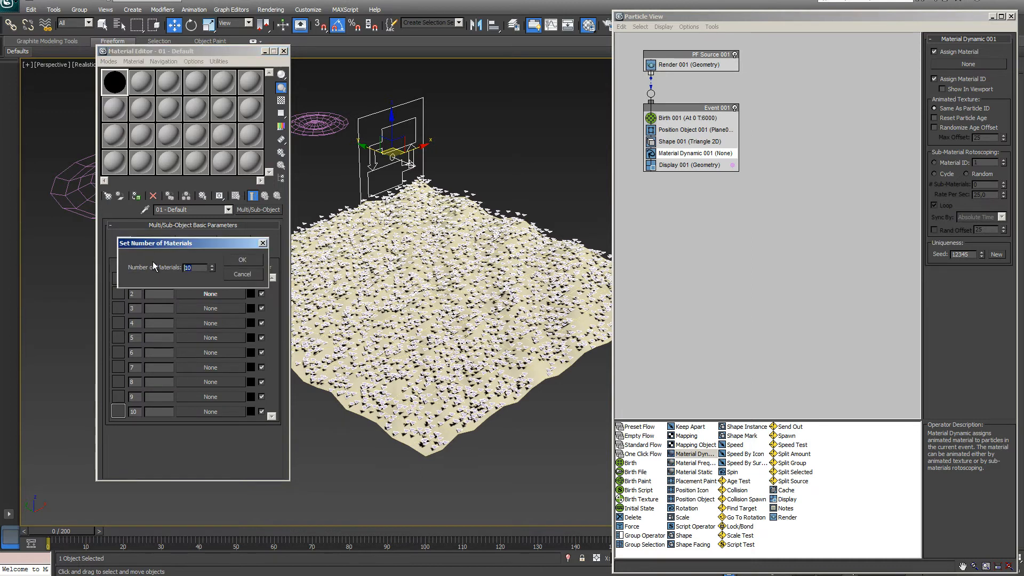
{"action": "type", "text": "2"}
{"action": "left_click", "coordinate": [239, 259]}
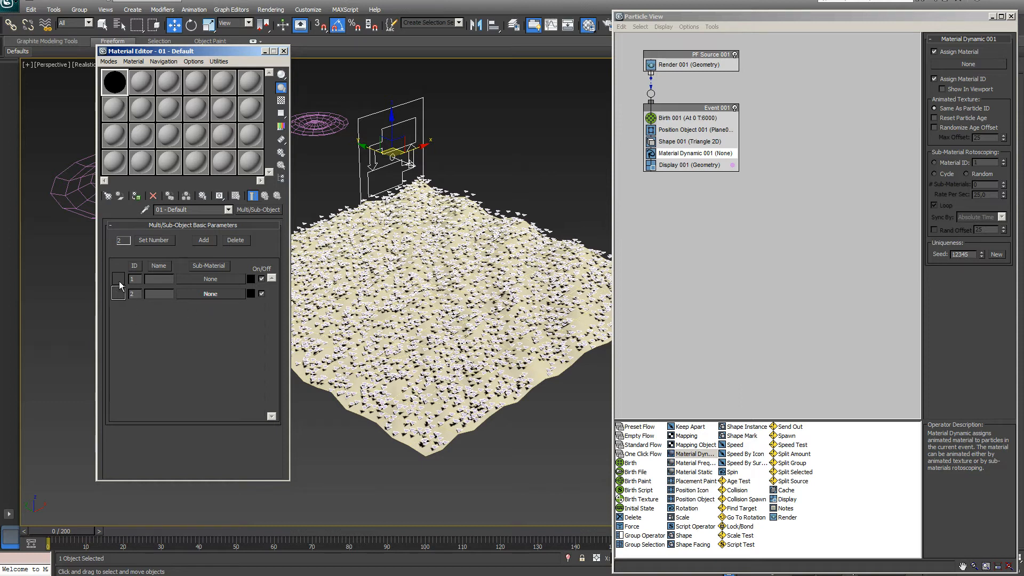
Step: Assign a Standard material to sub-material ID 1 with a blue diffuse color of about RGB 63, 130, 231
{"action": "left_click", "coordinate": [211, 279]}
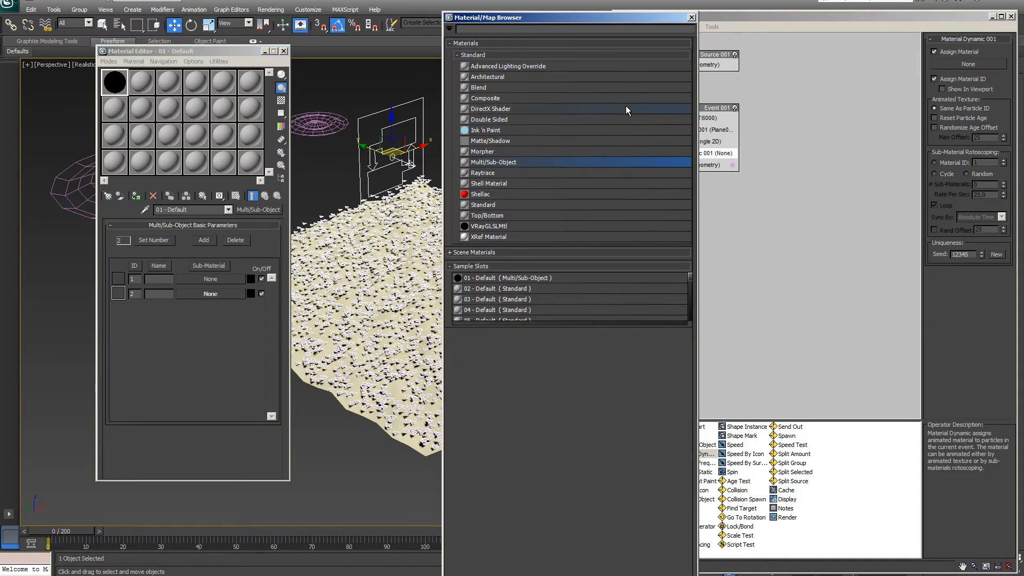
{"action": "left_click", "coordinate": [487, 204]}
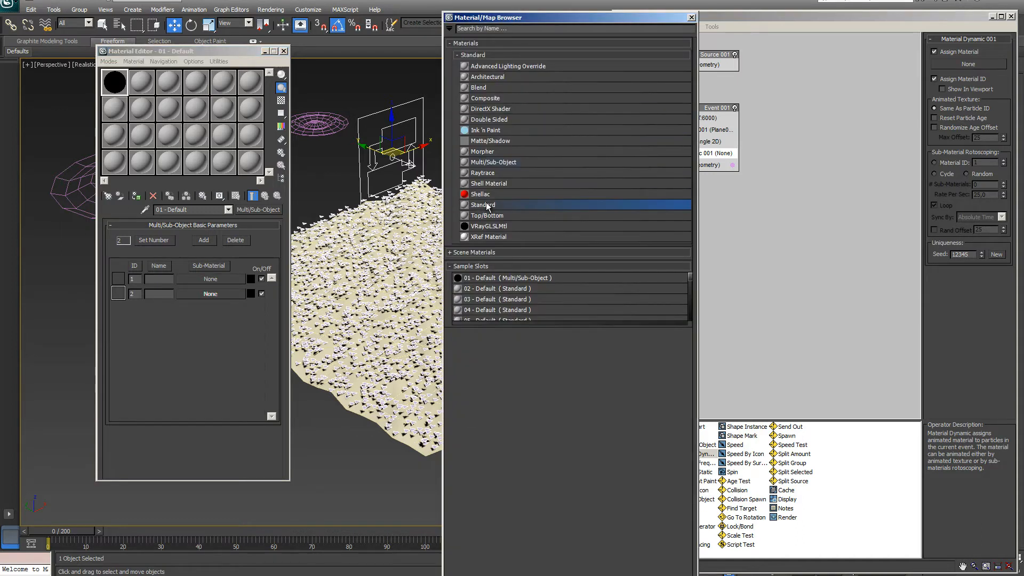
{"action": "double_click", "coordinate": [487, 205]}
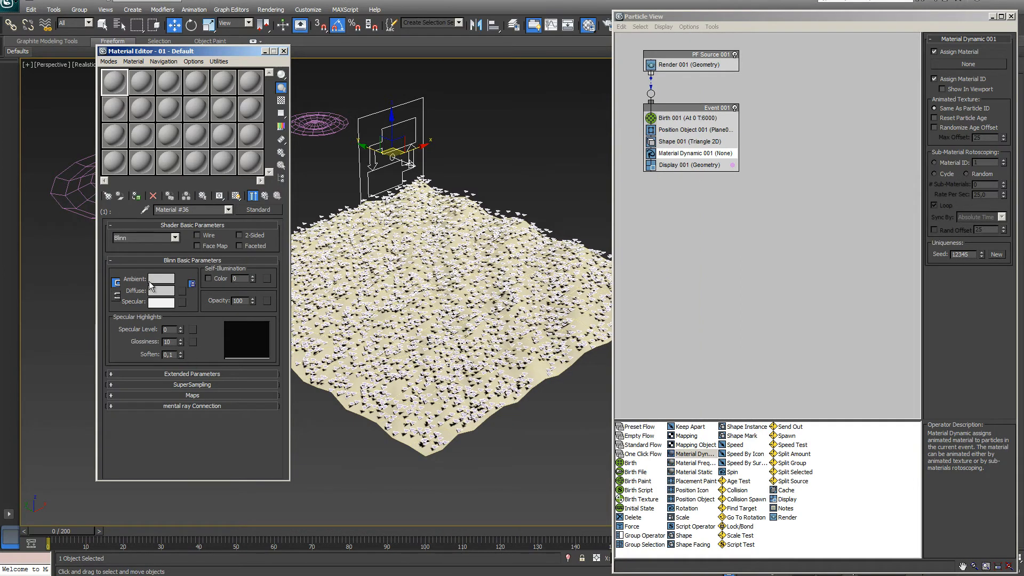
{"action": "left_click", "coordinate": [167, 295]}
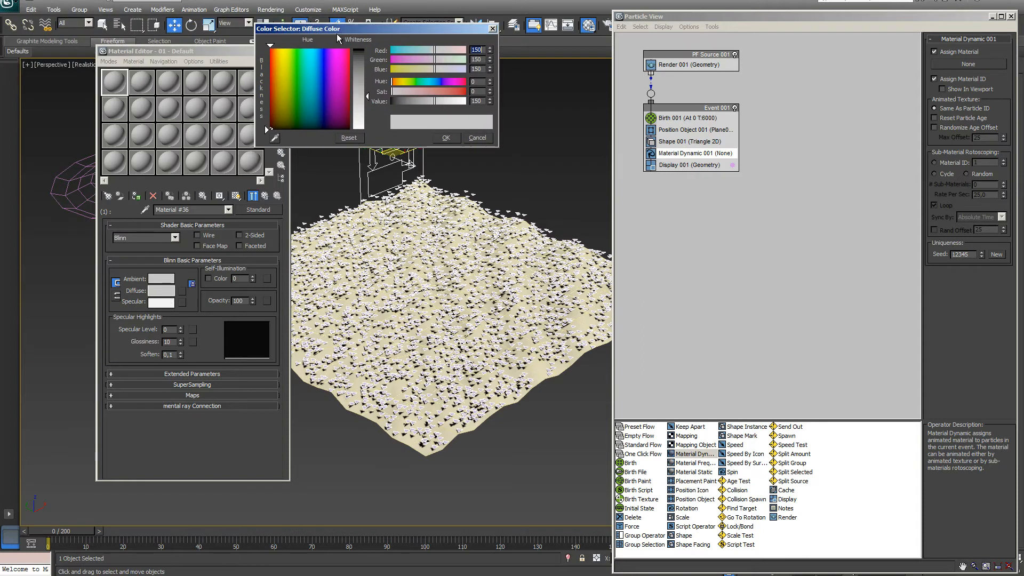
{"action": "left_click", "coordinate": [318, 60]}
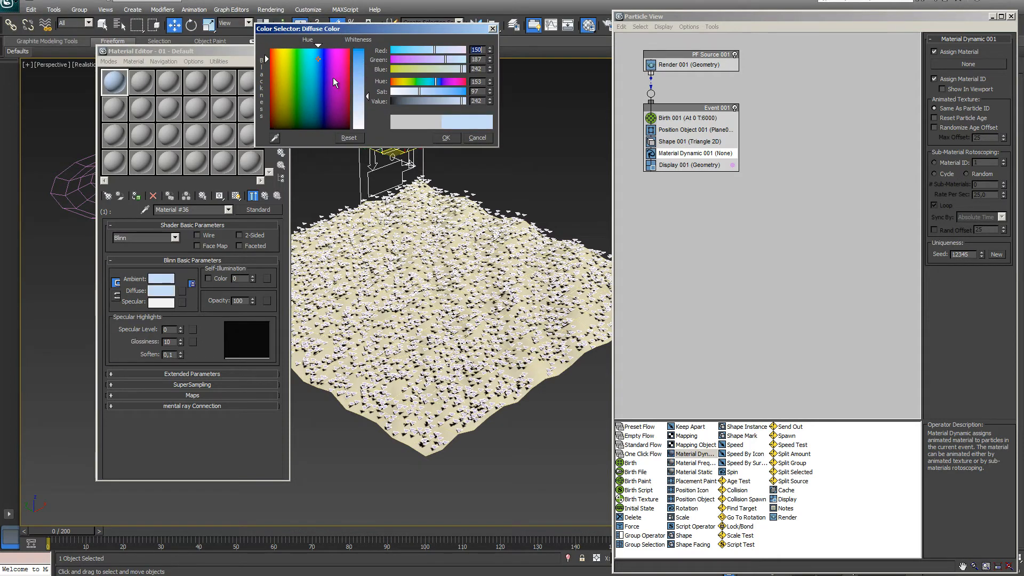
{"action": "left_click", "coordinate": [361, 70]}
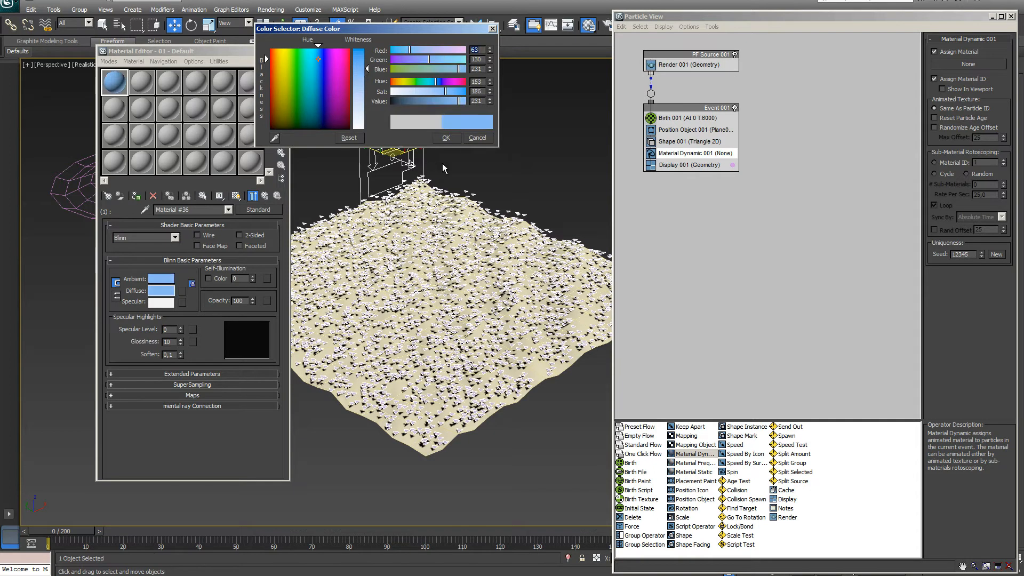
{"action": "left_click", "coordinate": [453, 142]}
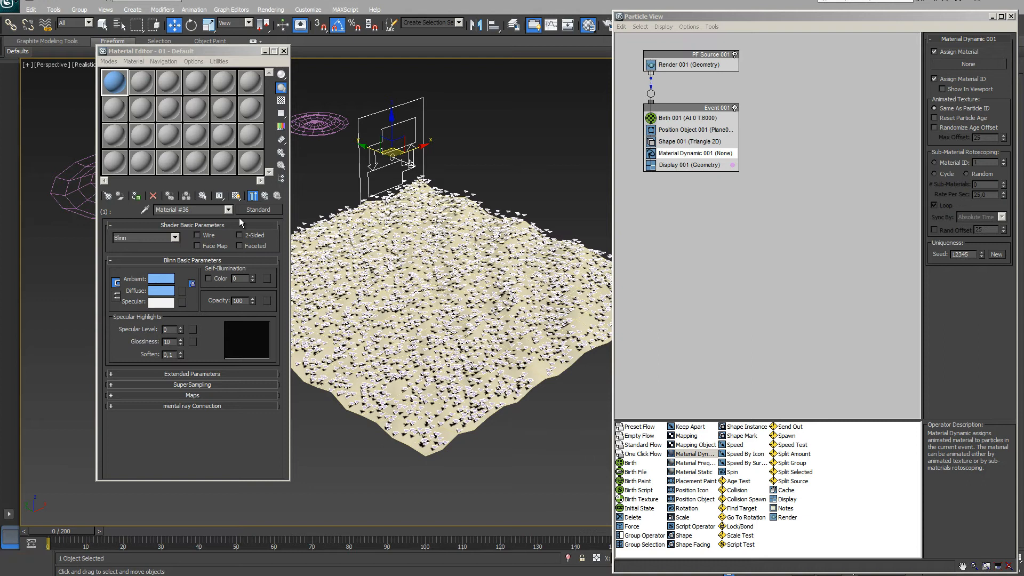
{"action": "left_click", "coordinate": [264, 196]}
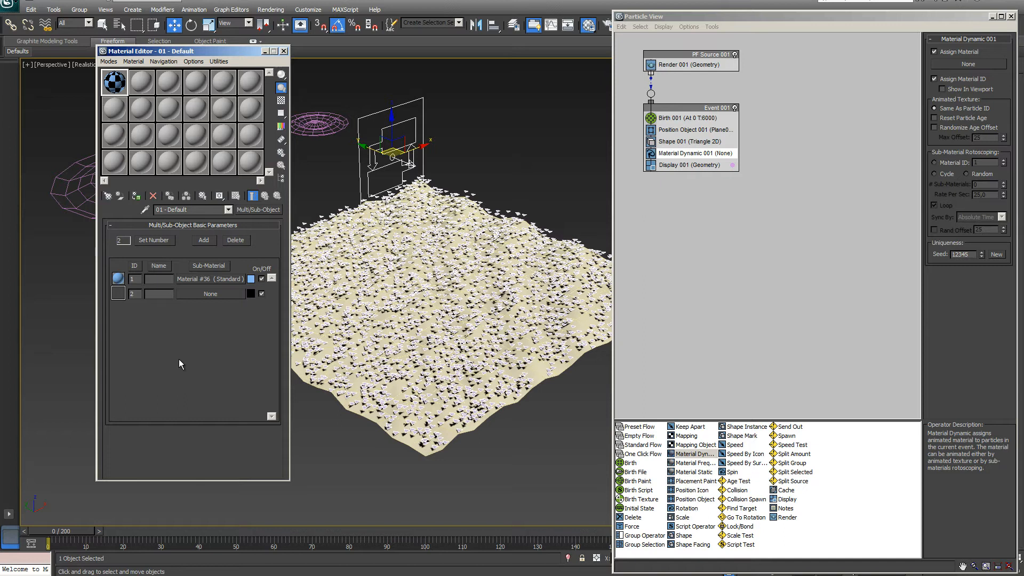
Step: Apply the Multi/Sub-Object material to the plane and assign a Noise map to the diffuse color of the Standard sub-material with ID 2
{"action": "left_click_drag", "start_coordinate": [115, 85], "coordinate": [379, 261]}
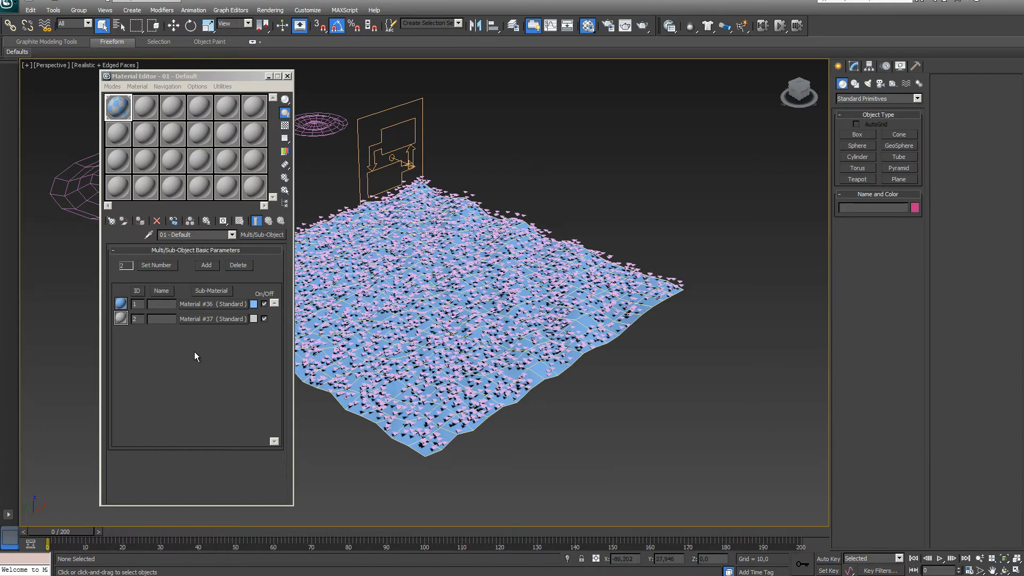
{"action": "left_click", "coordinate": [222, 319]}
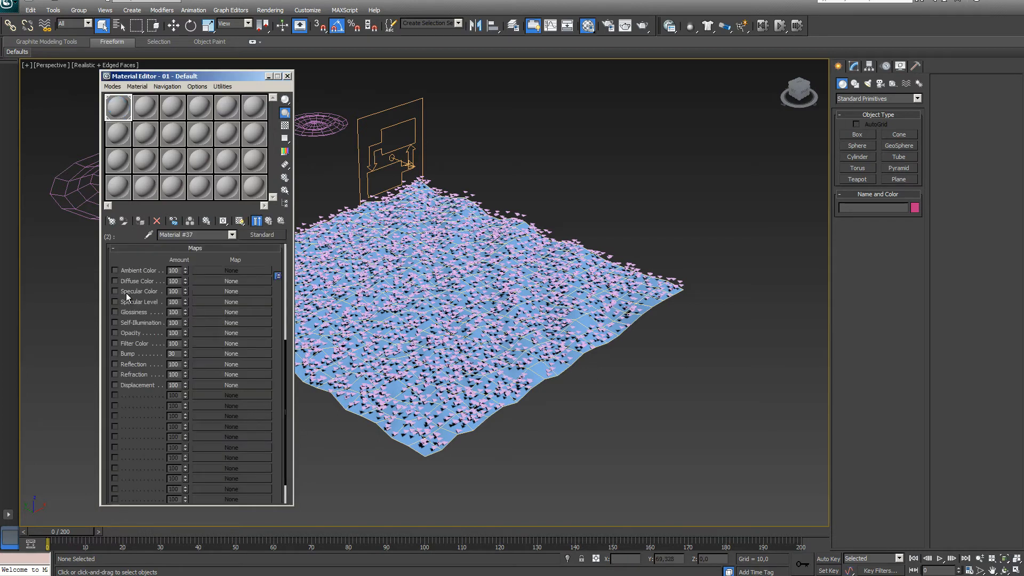
{"action": "left_click", "coordinate": [233, 291]}
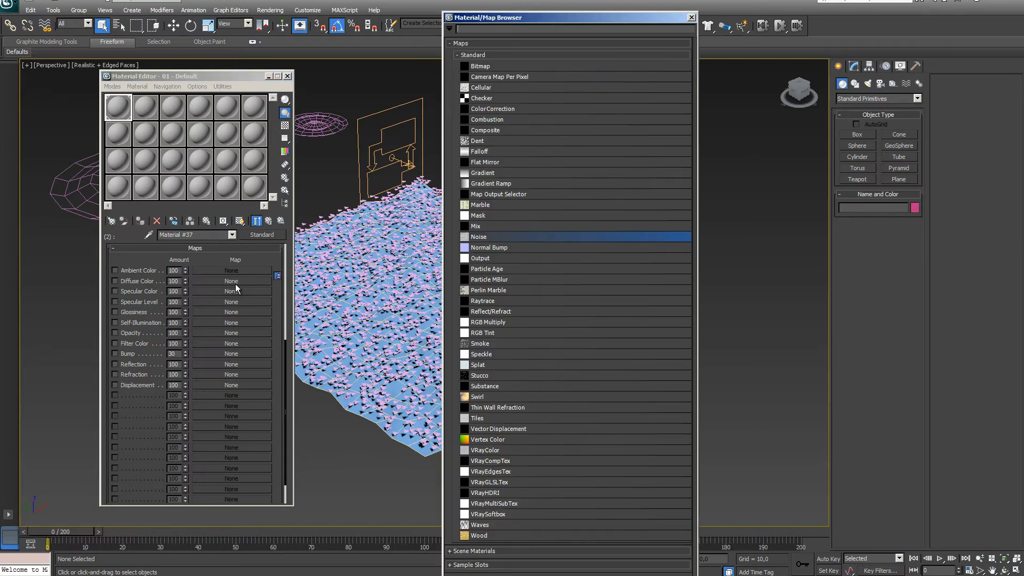
{"action": "double_click", "coordinate": [491, 238]}
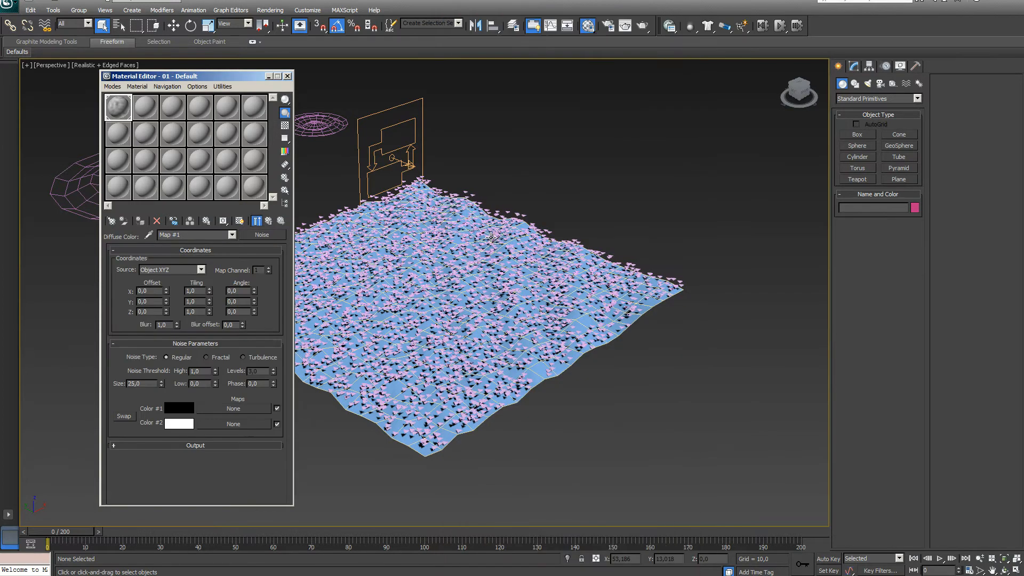
Step: Set the Noise map's type to Turbulence with a size of 15.2 and adjust its levels
{"action": "left_click", "coordinate": [244, 357]}
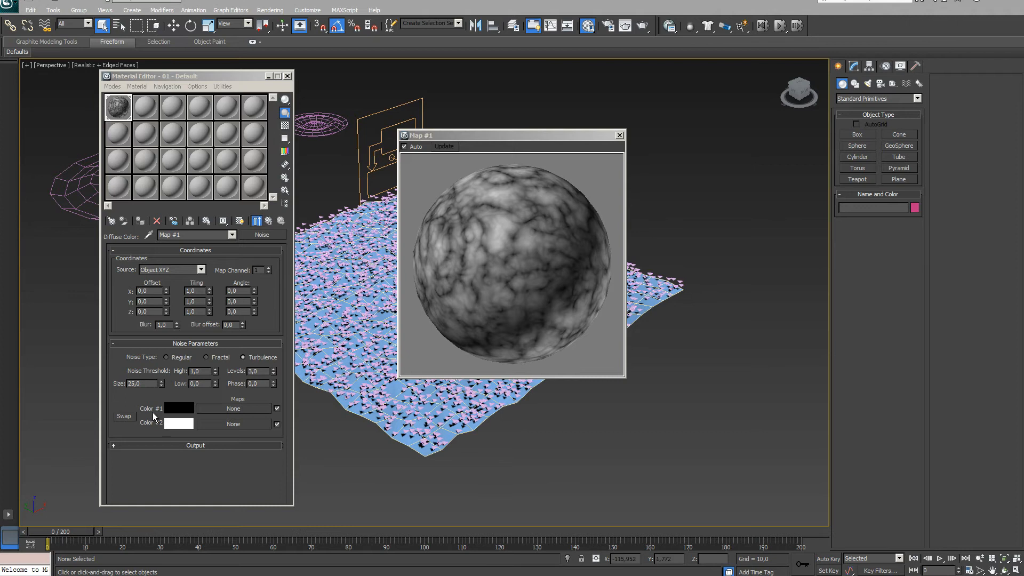
{"action": "left_click_drag", "start_coordinate": [161, 383], "coordinate": [139, 459]}
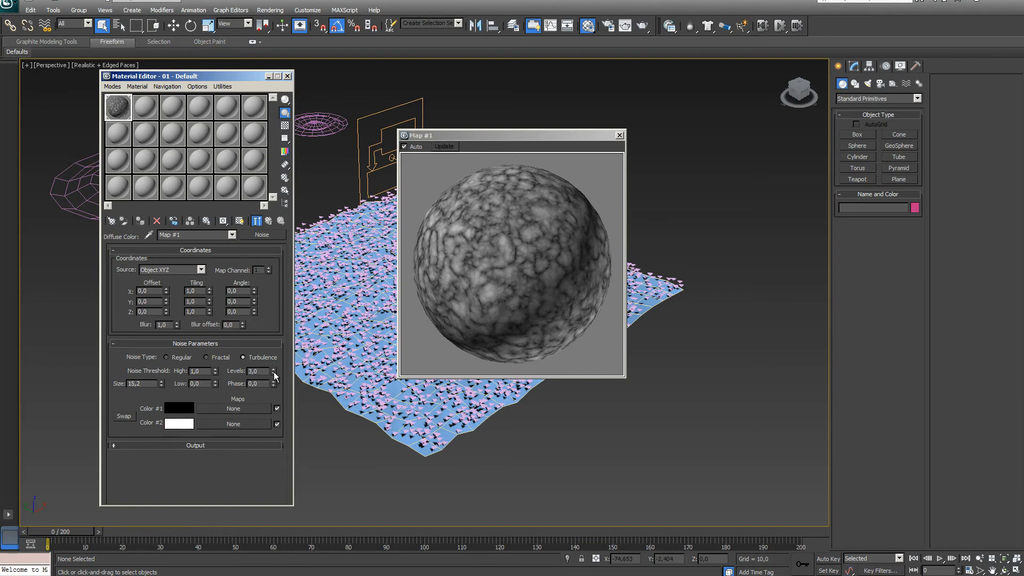
{"action": "left_click_drag", "start_coordinate": [274, 375], "coordinate": [274, 383]}
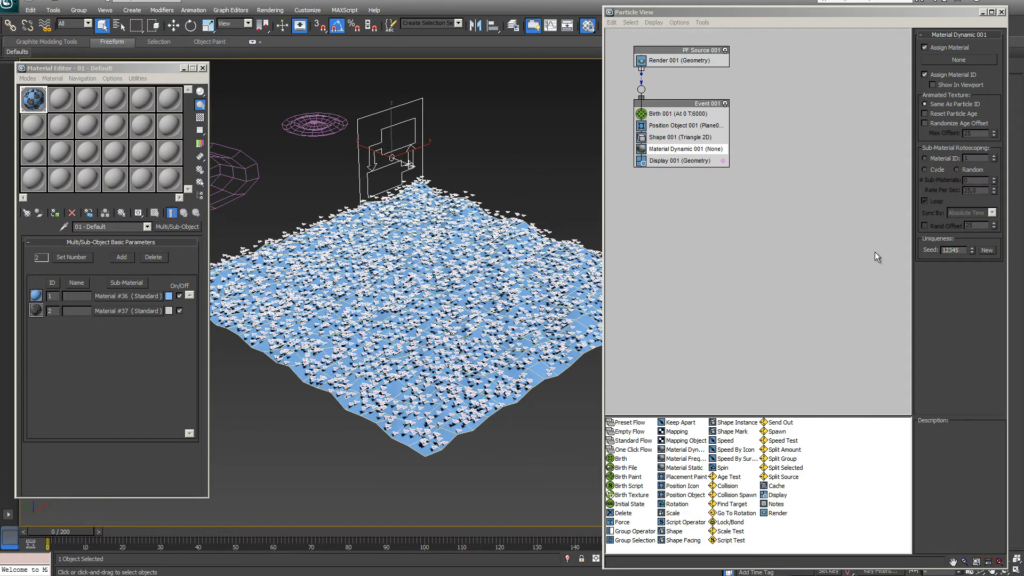
Step: Assign the Multi/Sub-Object material to the Material Dynamic operator as an instance
{"action": "left_click_drag", "start_coordinate": [34, 107], "coordinate": [256, 146]}
{"action": "left_click_drag", "start_coordinate": [777, 121], "coordinate": [968, 58]}
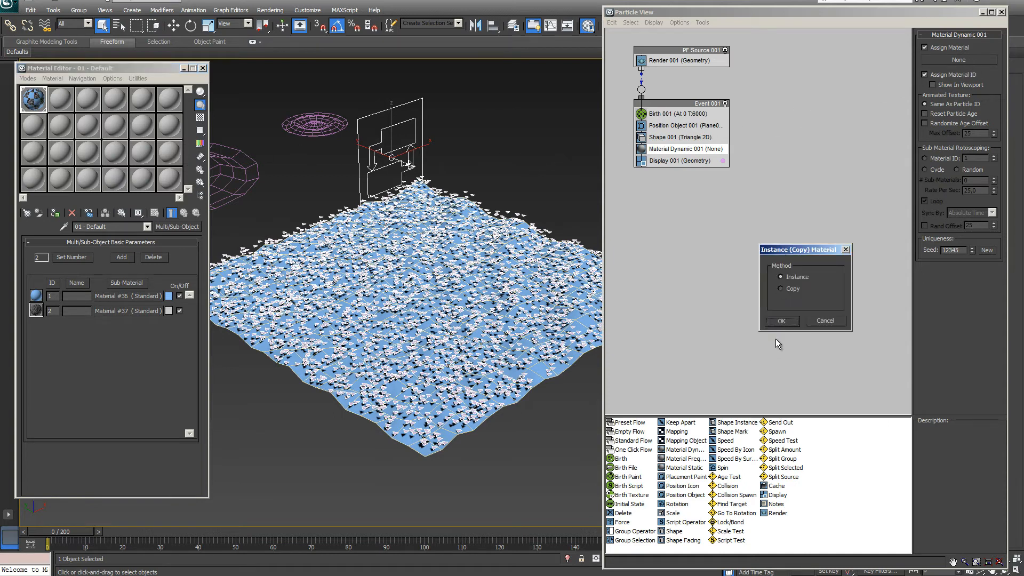
{"action": "left_click", "coordinate": [781, 321]}
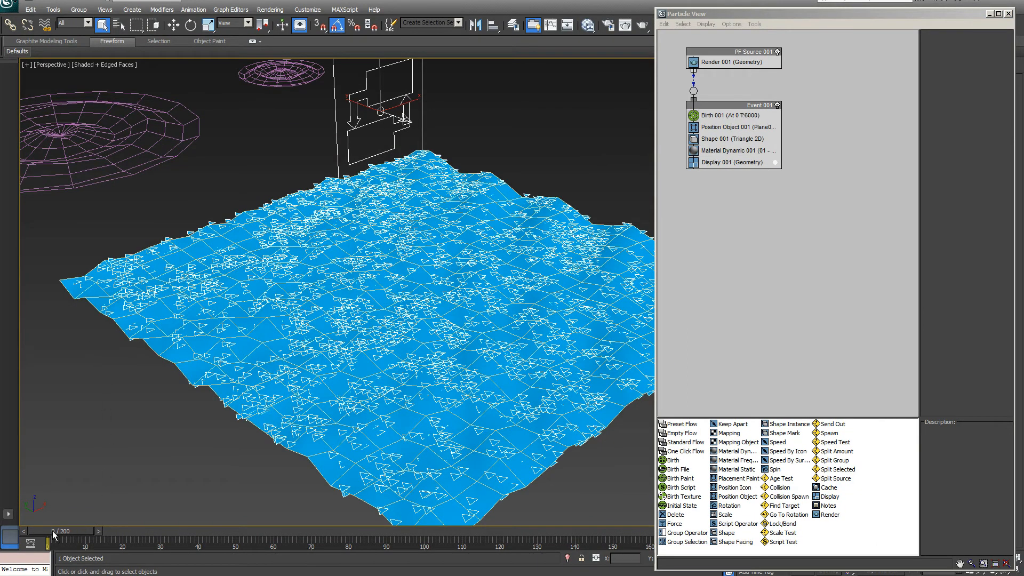
Step: Add a Lock/Bond test after Material Dynamic in Event 001 and add Plane001 to its Lock On Objects
{"action": "left_click_drag", "start_coordinate": [67, 532], "coordinate": [41, 526]}
{"action": "left_click_drag", "start_coordinate": [769, 525], "coordinate": [734, 163]}
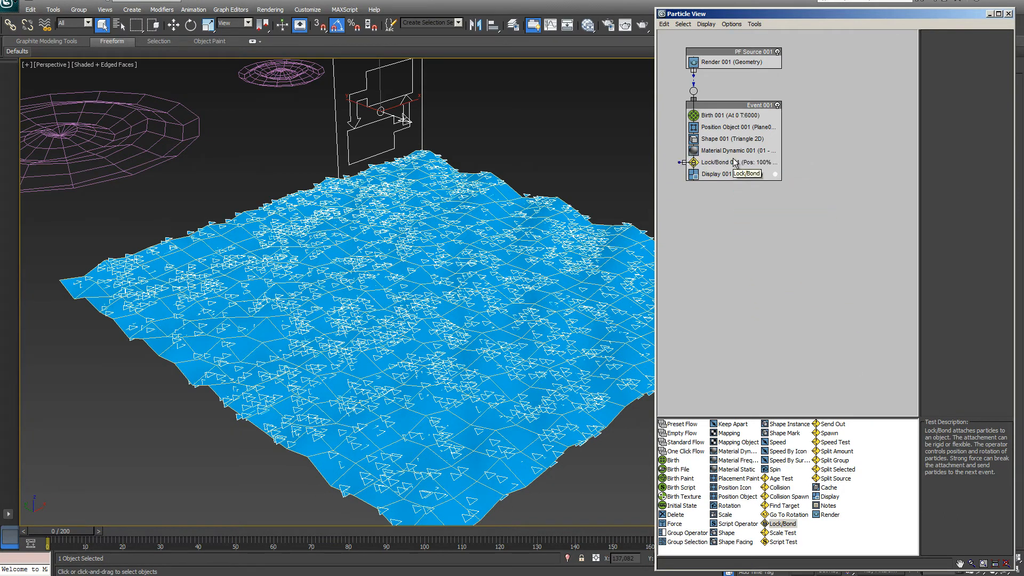
{"action": "left_click", "coordinate": [735, 163]}
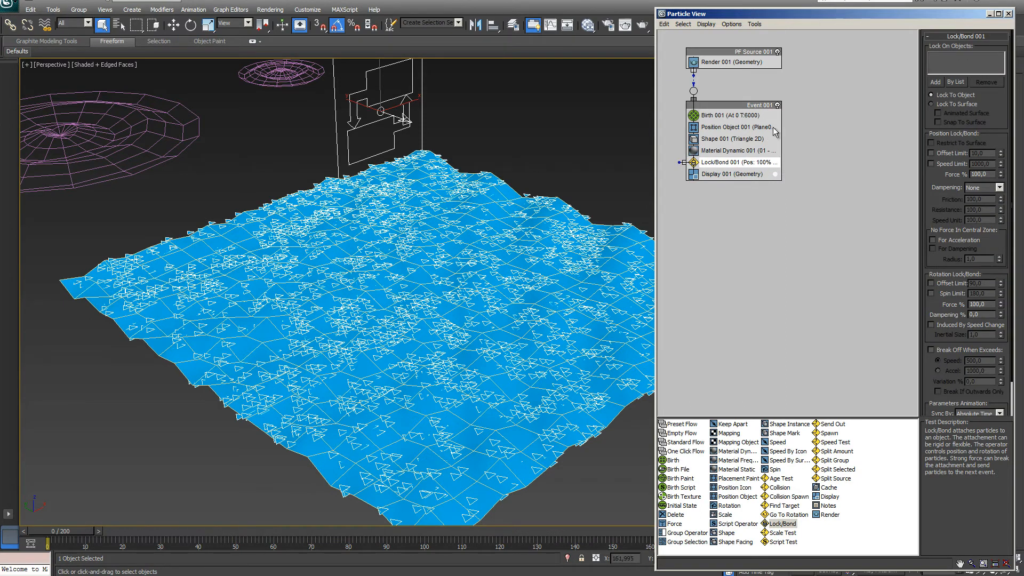
{"action": "left_click", "coordinate": [935, 81]}
{"action": "left_click", "coordinate": [498, 206]}
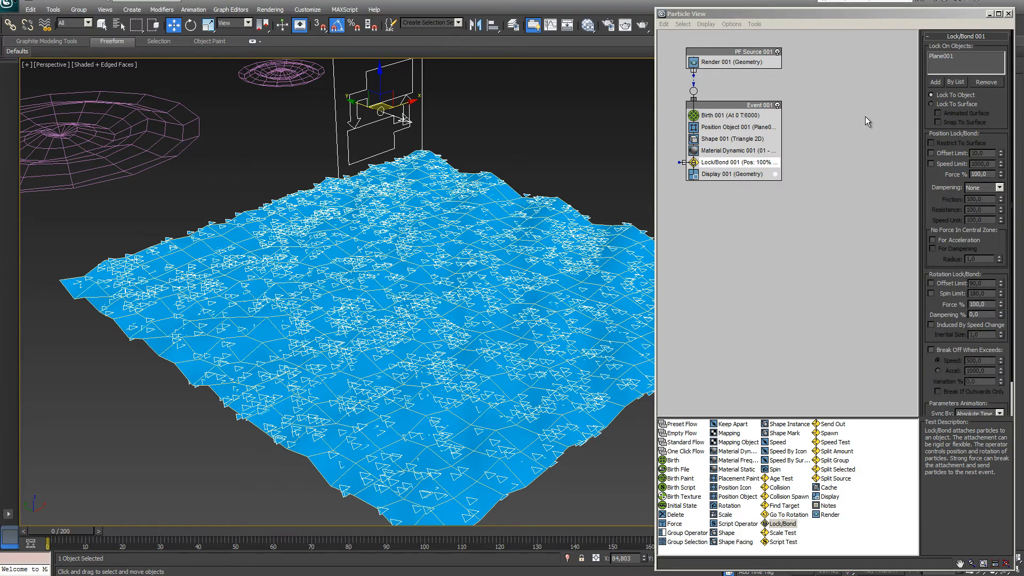
Step: Set Lock/Bond to Lock To Surface with Animated Surface enabled and scrub the timeline to frame 104
{"action": "left_click", "coordinate": [930, 104]}
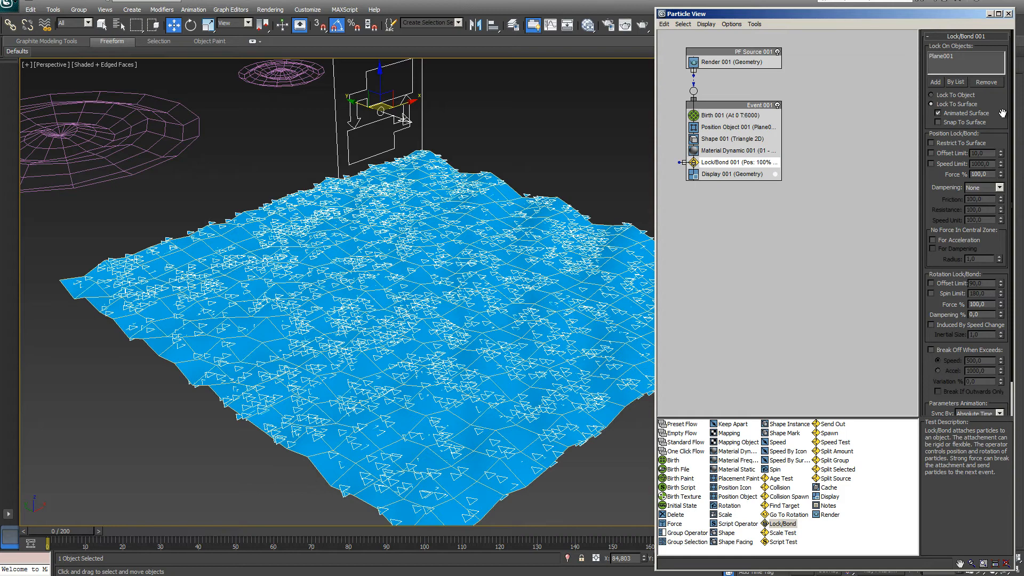
{"action": "left_click_drag", "start_coordinate": [64, 531], "coordinate": [442, 533]}
{"action": "key", "text": "w"}
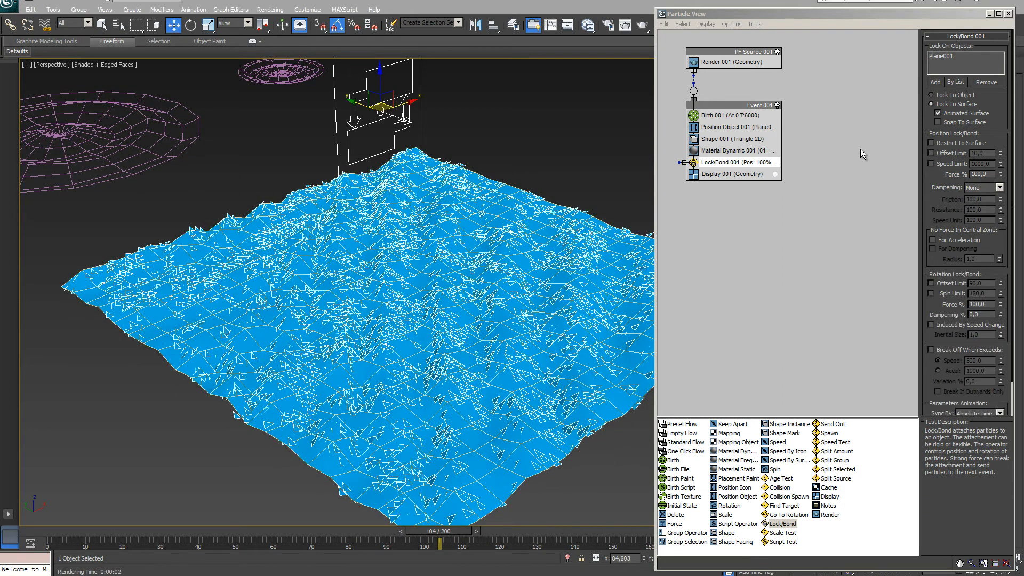
Step: Enable Restrict To Surface on the Lock/Bond test, with an Offset Limit of 10.0 and a Speed Limit of 10.0
{"action": "left_click", "coordinate": [930, 143]}
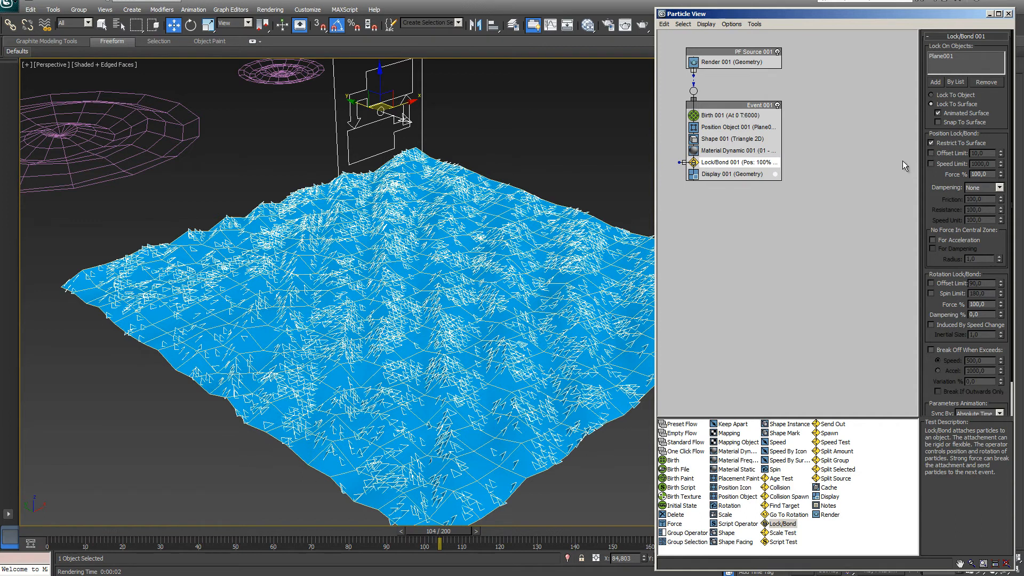
{"action": "left_click", "coordinate": [931, 153]}
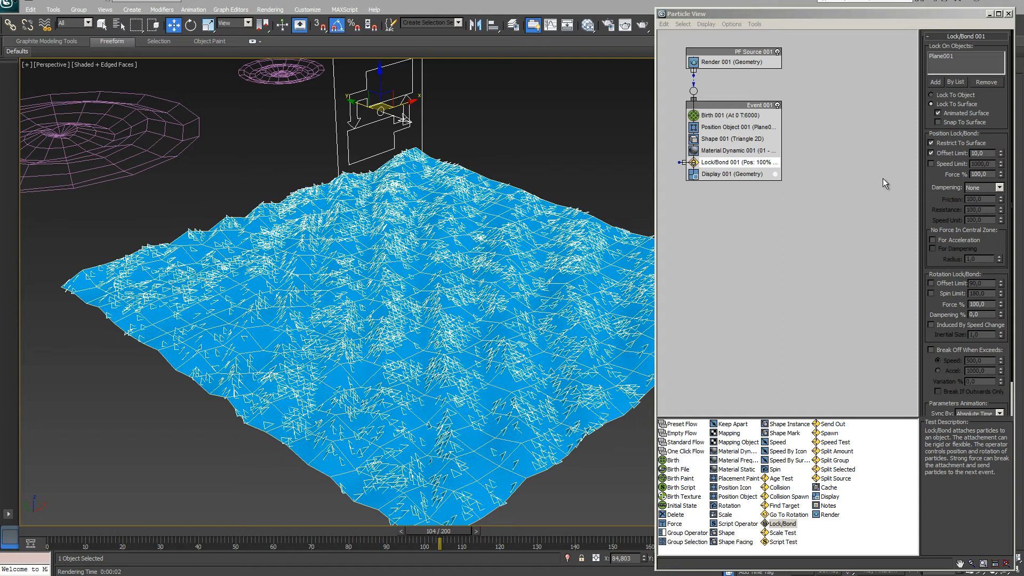
{"action": "left_click", "coordinate": [931, 163]}
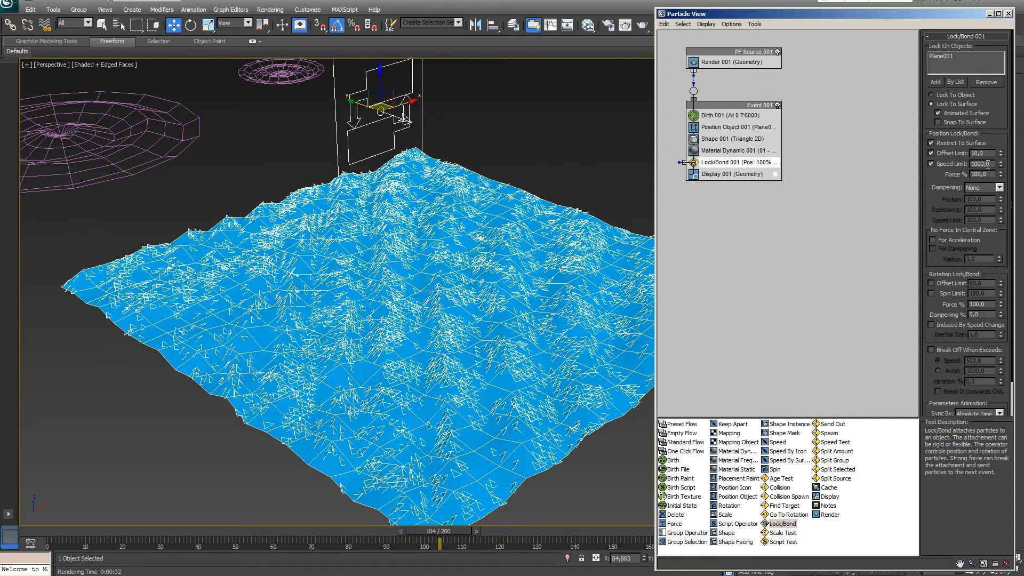
{"action": "left_click_drag", "start_coordinate": [990, 163], "coordinate": [972, 164]}
{"action": "type", "text": "10,0"}
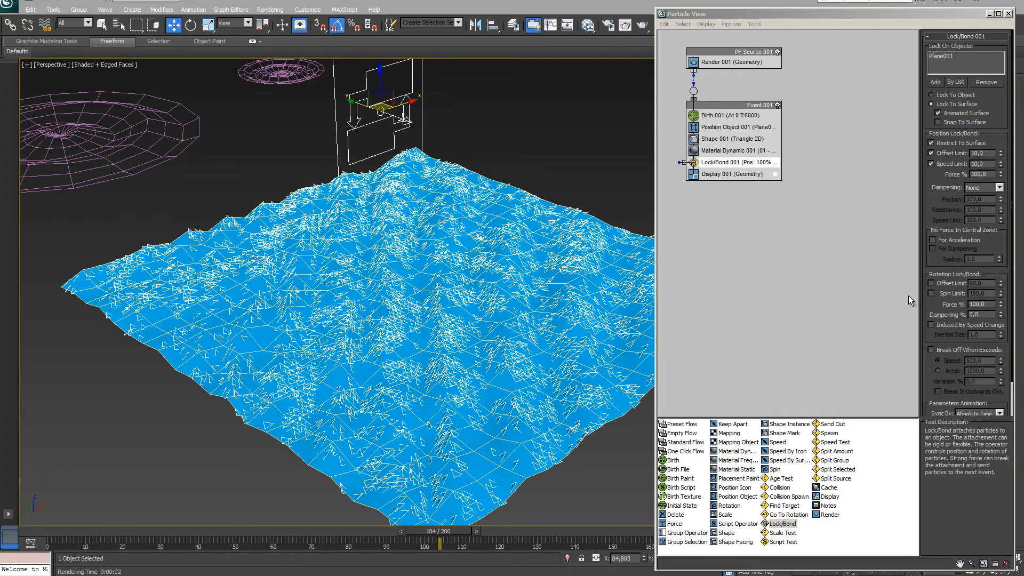
Step: Enable the Spin Limit under Rotation Lock/Bond on the Lock/Bond test and set it to 20
{"action": "left_click", "coordinate": [931, 293]}
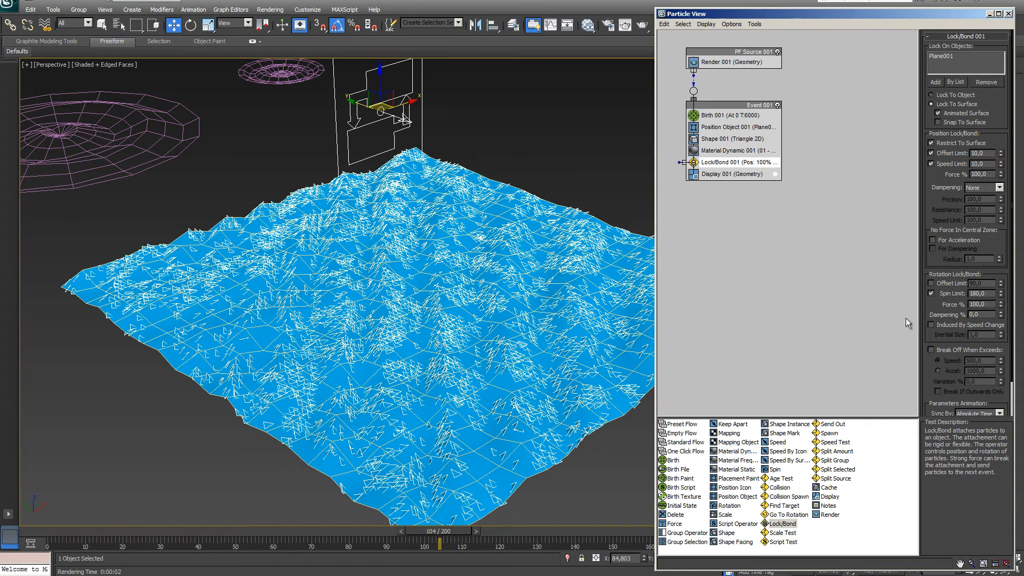
{"action": "left_click_drag", "start_coordinate": [992, 292], "coordinate": [948, 294]}
{"action": "type", "text": "20"}
{"action": "key", "text": "Return"}
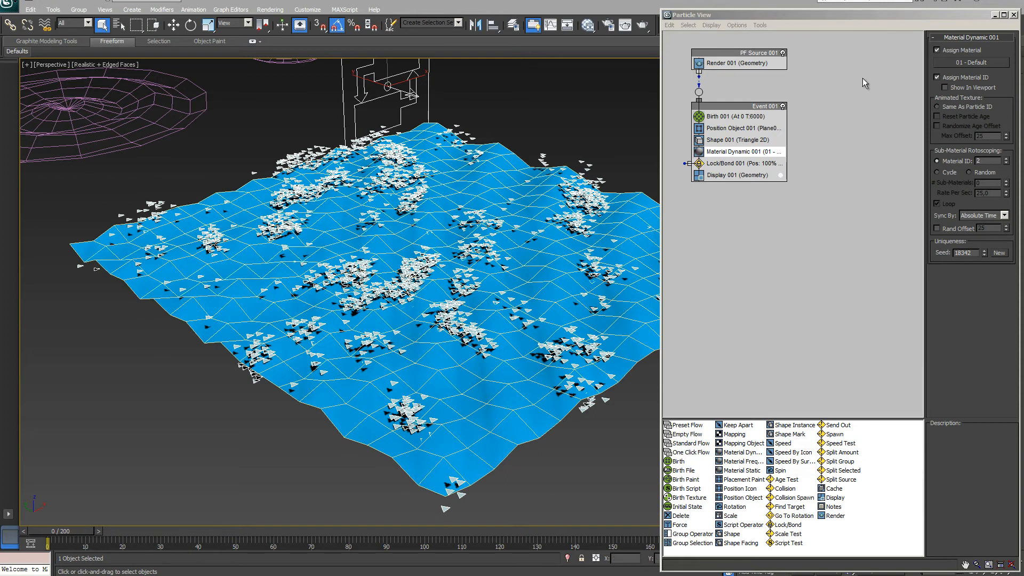
Step: Turn on Show In Viewport for Material Dynamic and enable the Color Map in the Noise map's Output settings
{"action": "left_click", "coordinate": [945, 90]}
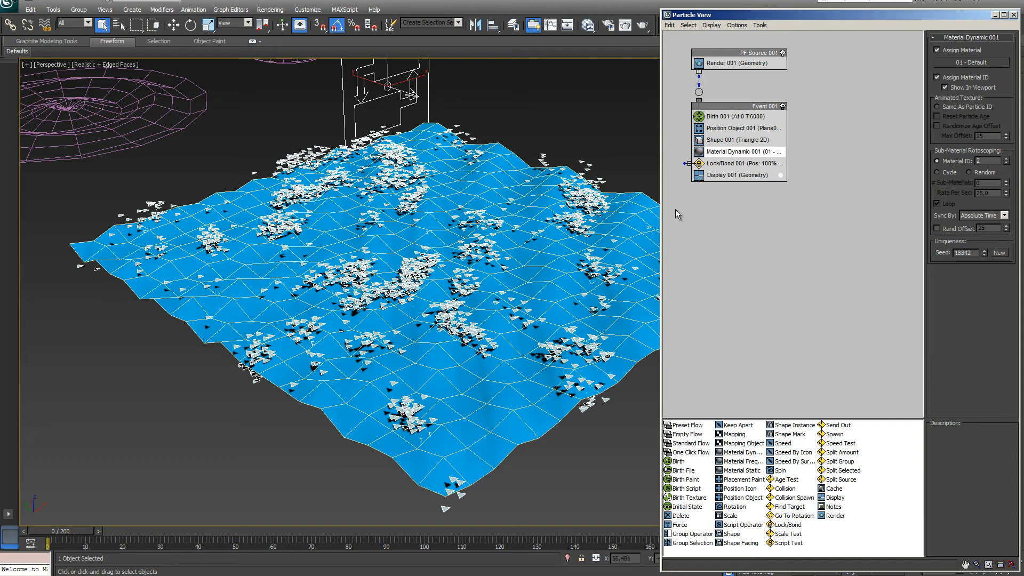
{"action": "left_click", "coordinate": [588, 25]}
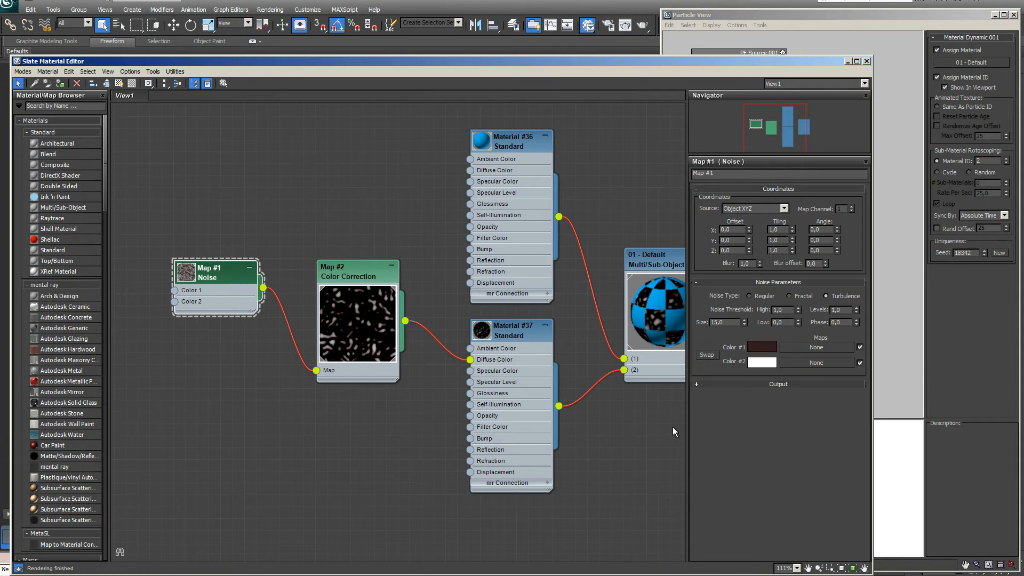
{"action": "left_click", "coordinate": [696, 383]}
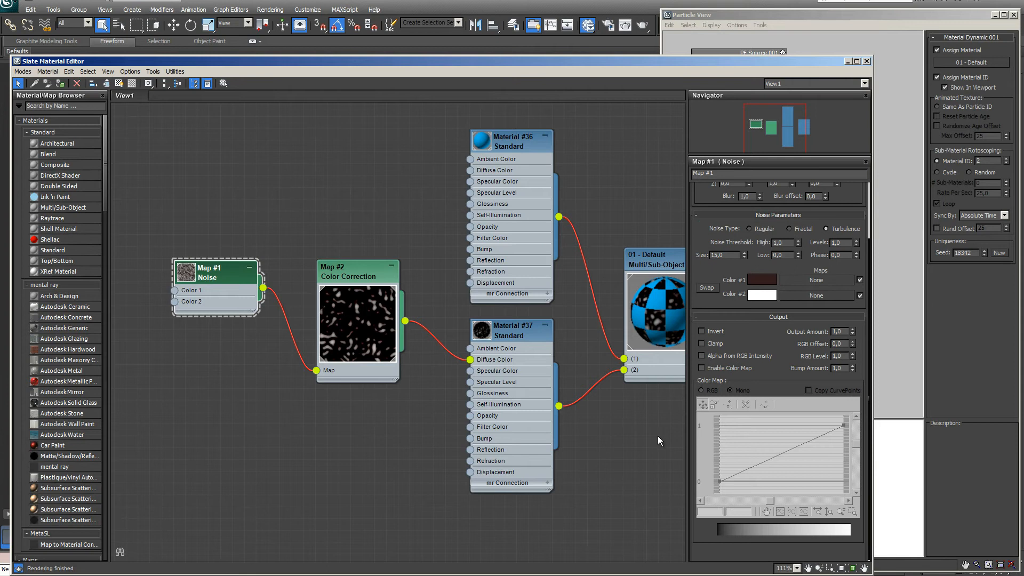
{"action": "left_click", "coordinate": [701, 368]}
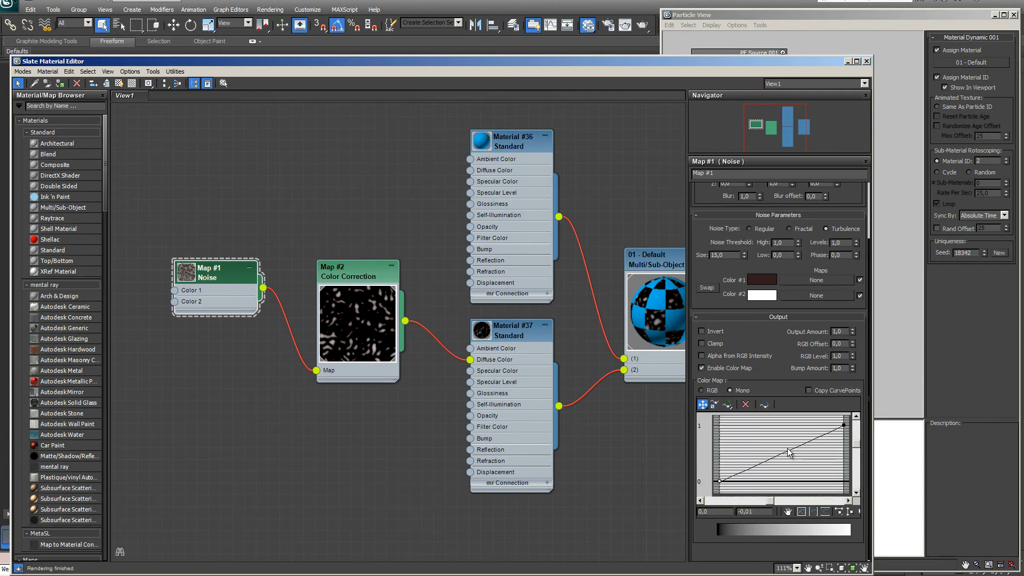
Step: Raise the Noise output curve's start point to about 1, then add points at about 0.26 and 0.8 and lower both to about -0.04
{"action": "left_click_drag", "start_coordinate": [719, 481], "coordinate": [720, 426]}
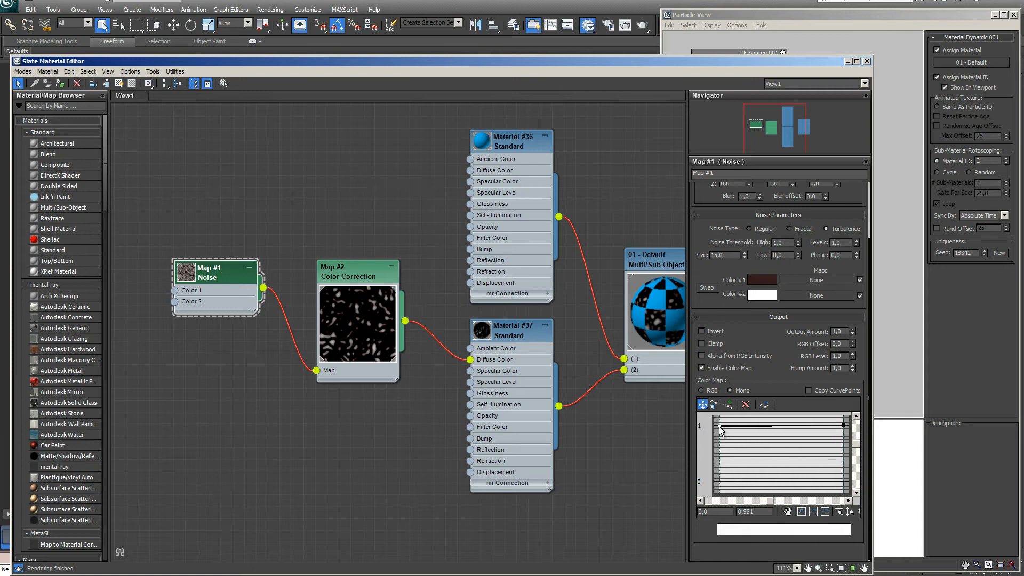
{"action": "left_click", "coordinate": [726, 405]}
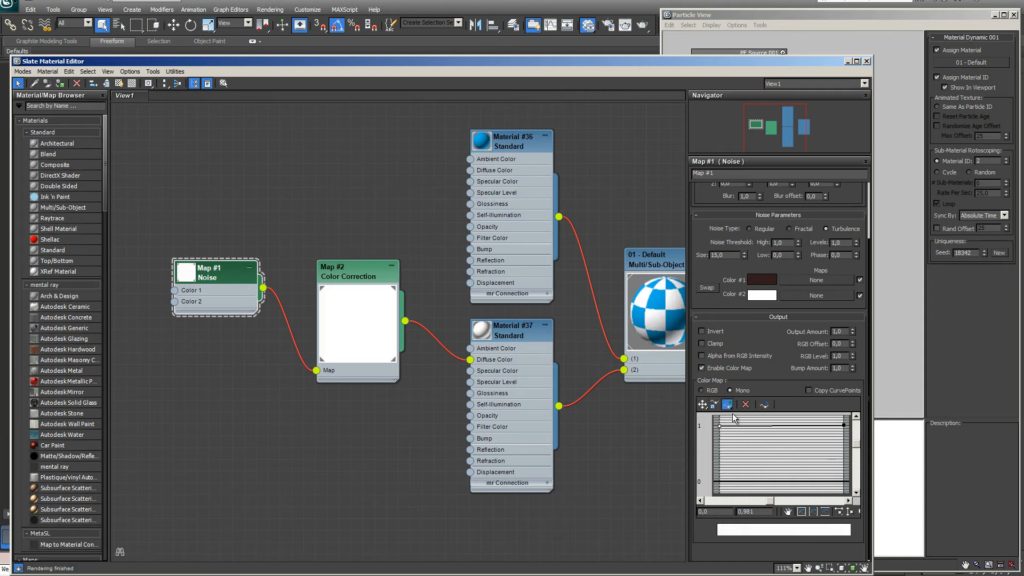
{"action": "left_click", "coordinate": [751, 426]}
{"action": "left_click", "coordinate": [820, 426]}
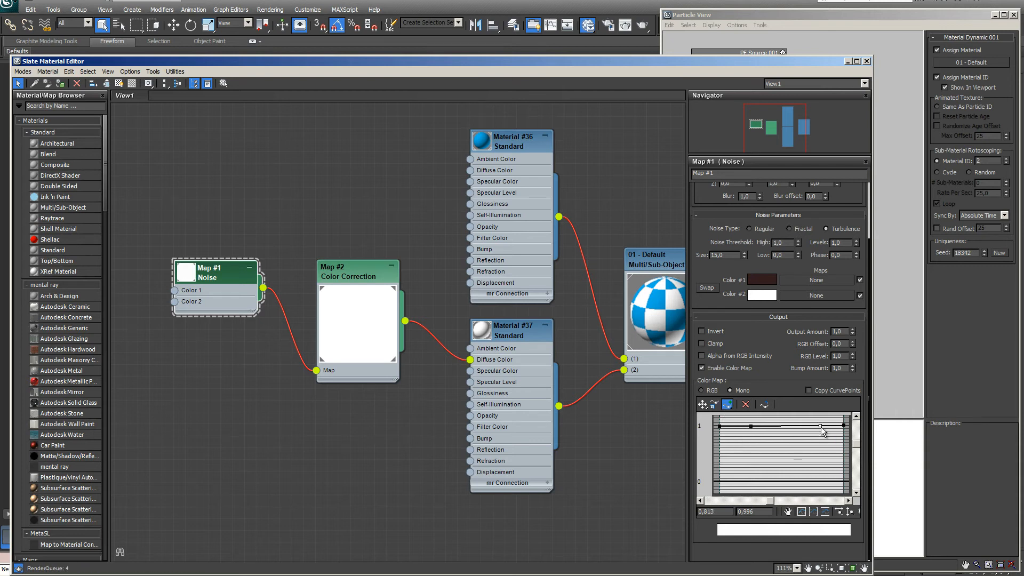
{"action": "left_click", "coordinate": [702, 405]}
{"action": "left_click_drag", "start_coordinate": [751, 426], "coordinate": [752, 484]}
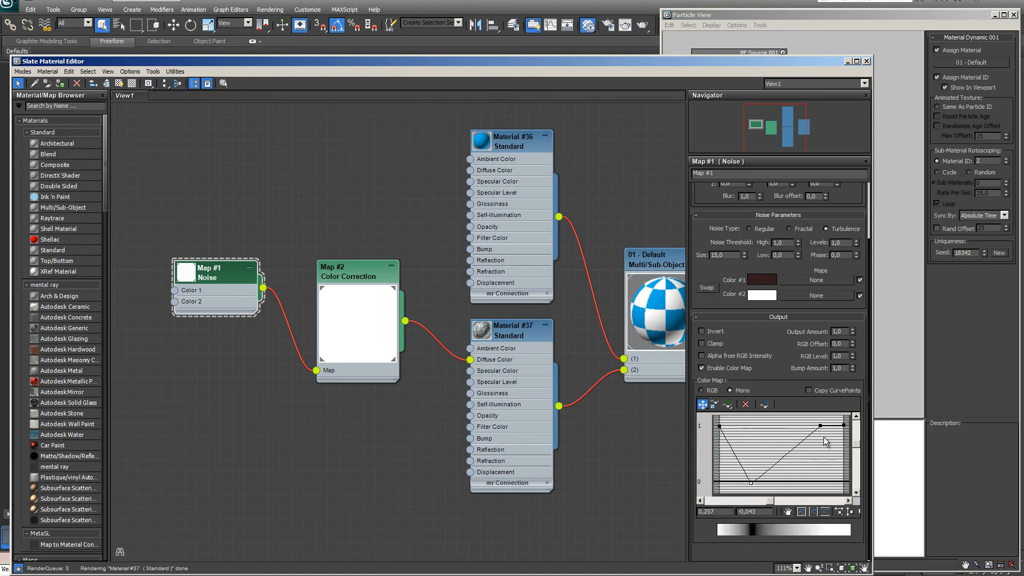
{"action": "left_click_drag", "start_coordinate": [820, 426], "coordinate": [819, 484]}
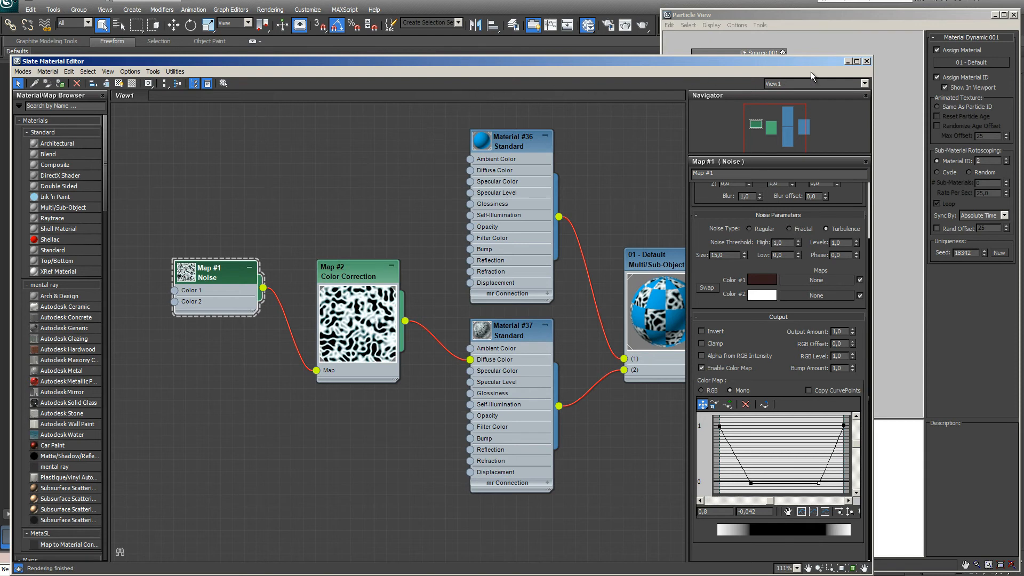
Step: Close the Slate Material Editor, refresh Material Dynamic's Show In Viewport display and scrub the timeline to frame 85
{"action": "left_click", "coordinate": [867, 62]}
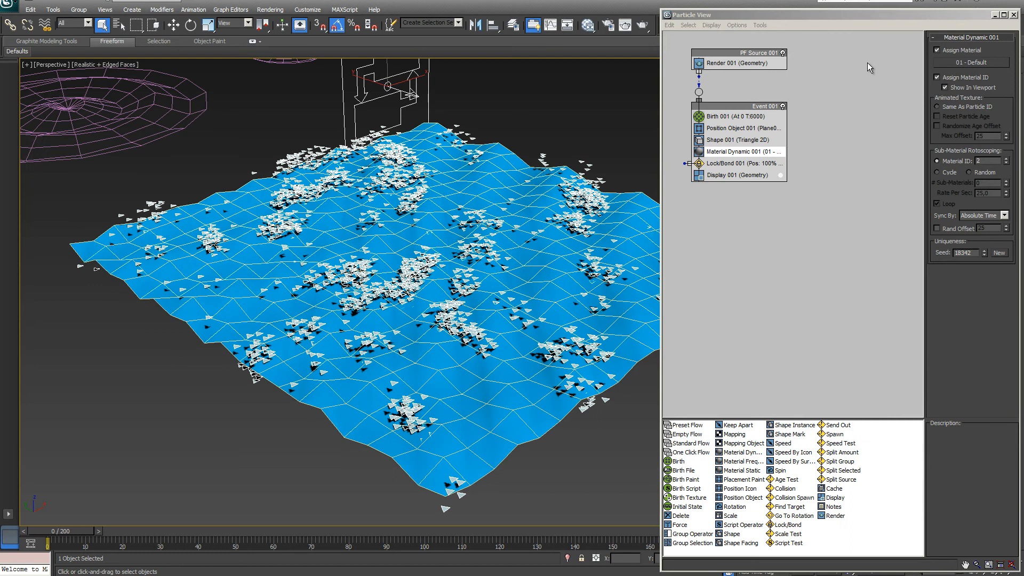
{"action": "left_click", "coordinate": [945, 87]}
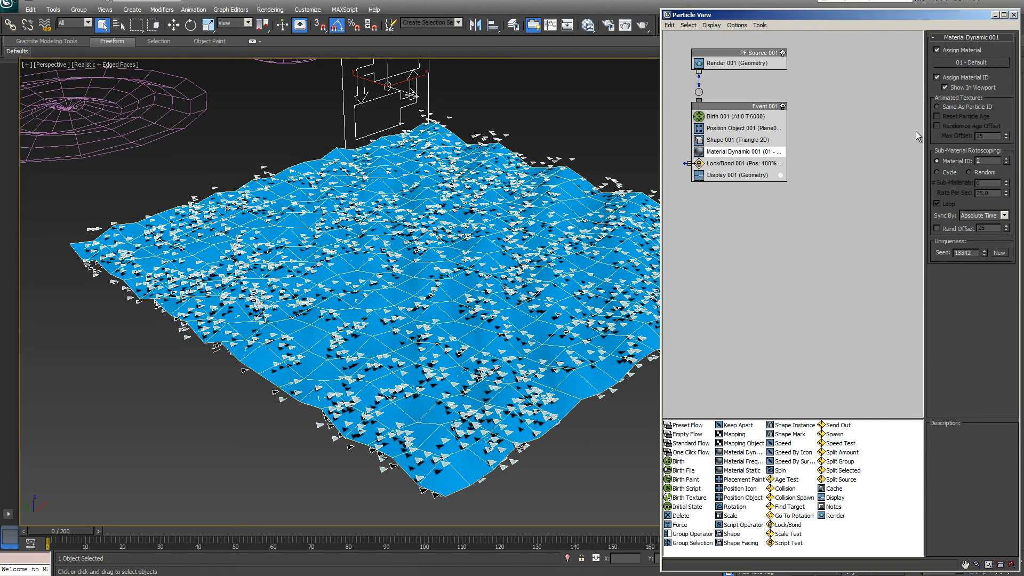
{"action": "left_click_drag", "start_coordinate": [56, 531], "coordinate": [363, 520]}
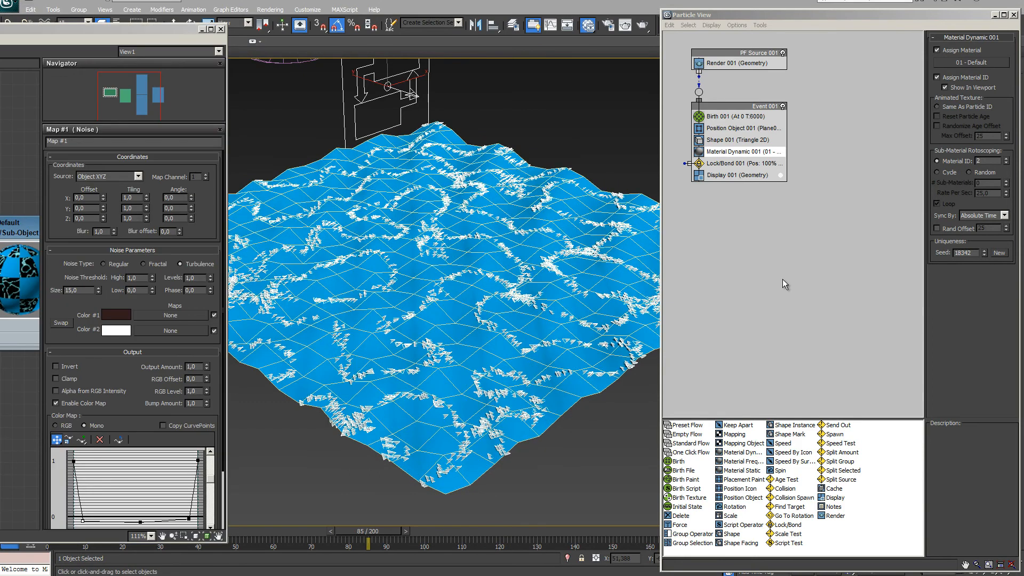
Step: Select the first low point after the start of the Noise map's output curve
{"action": "left_click", "coordinate": [83, 520]}
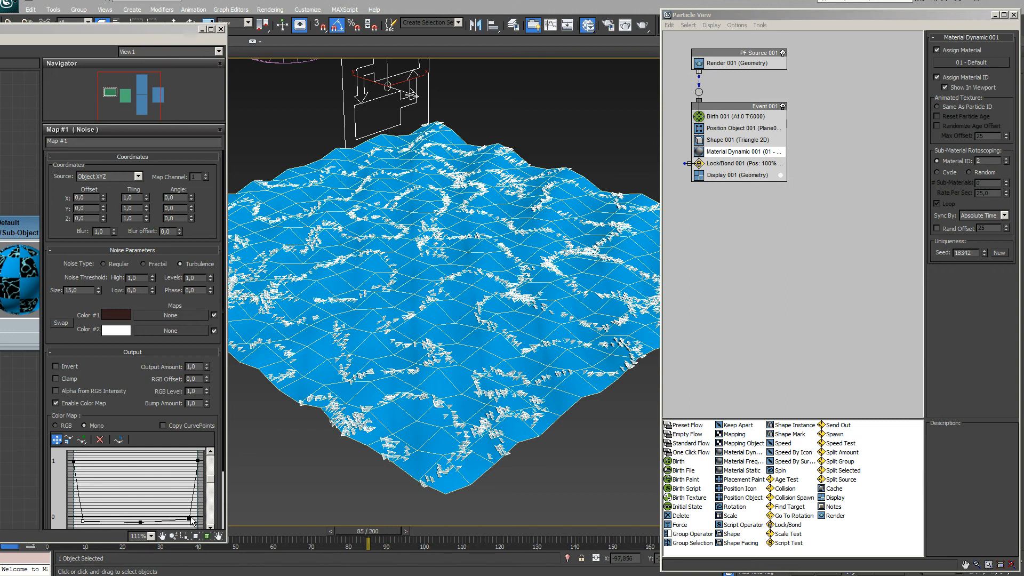